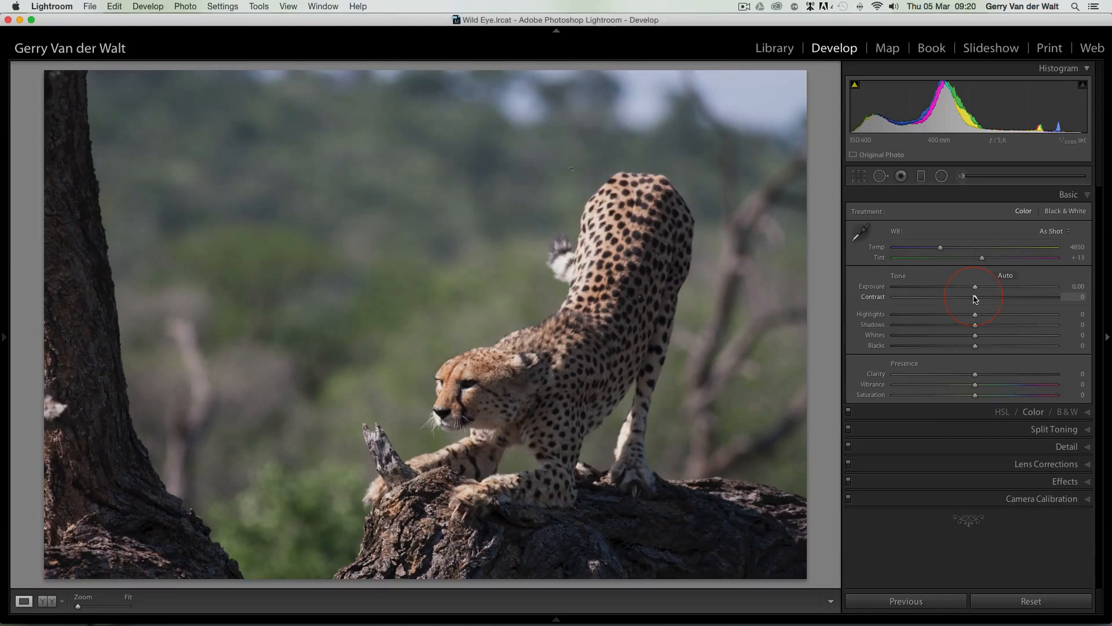
- Test the cheetah photo's Contrast at +100 and at −100, and reset it to 0
drag(975, 299, 1061, 307)
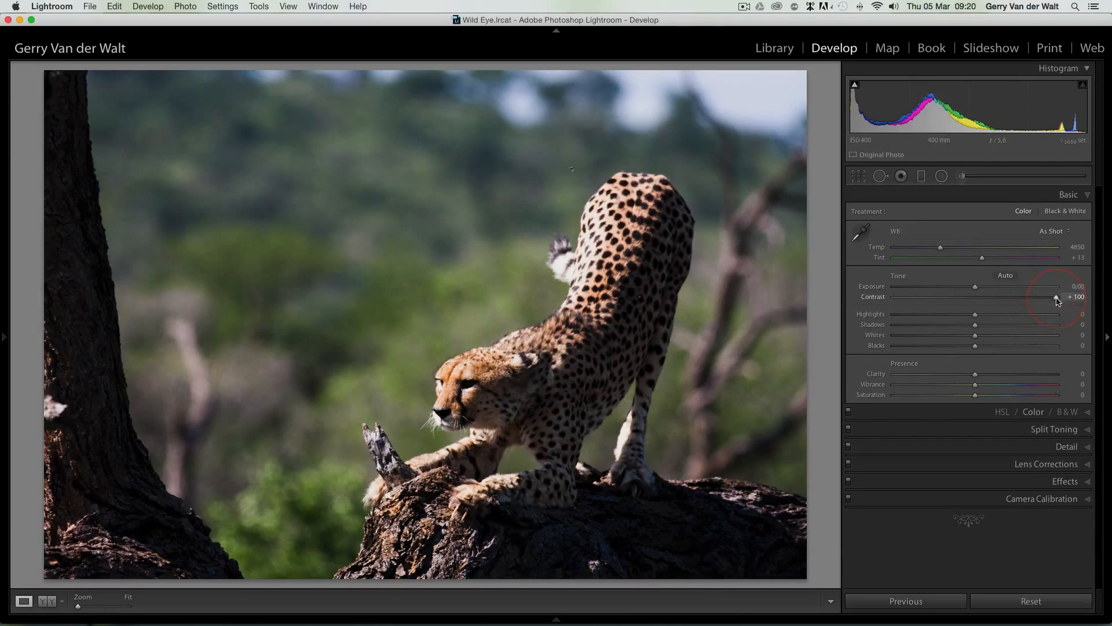
drag(1056, 296, 1092, 306)
drag(1091, 305, 891, 303)
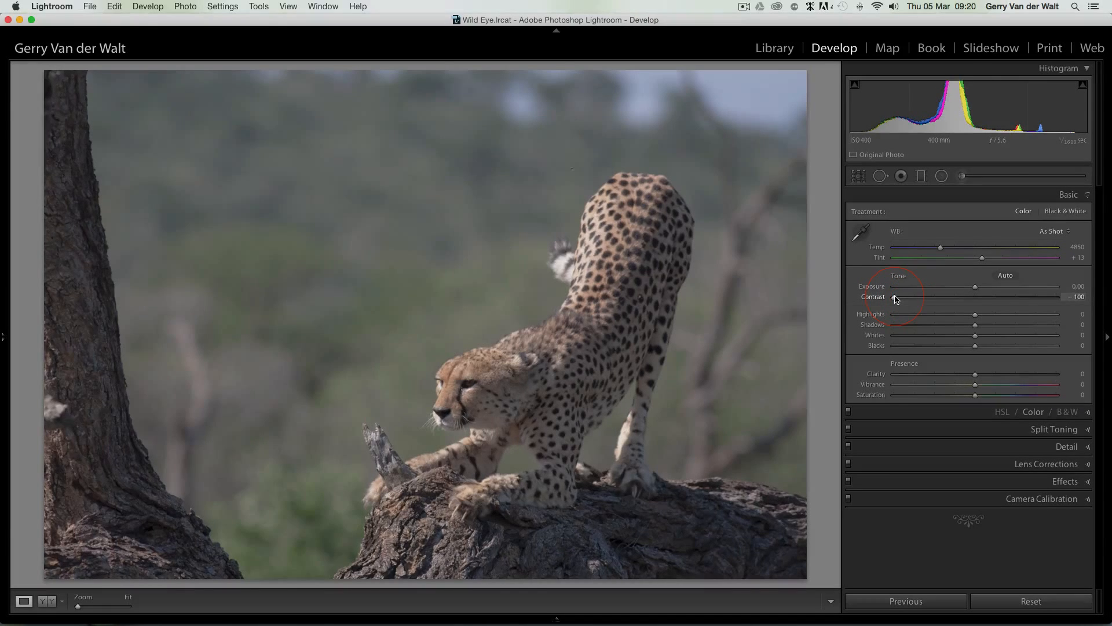
double_click(896, 299)
- Create a virtual copy of IMG_0883.CR2 and set Contrast to +100 on one version in Develop
key(g)
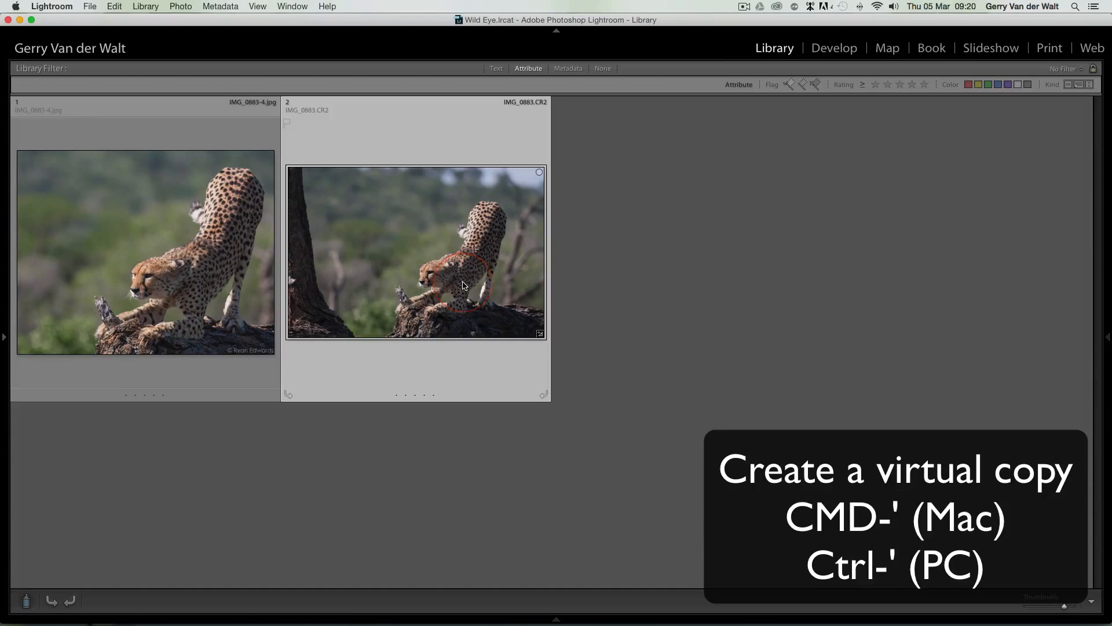
key(super+apostrophe)
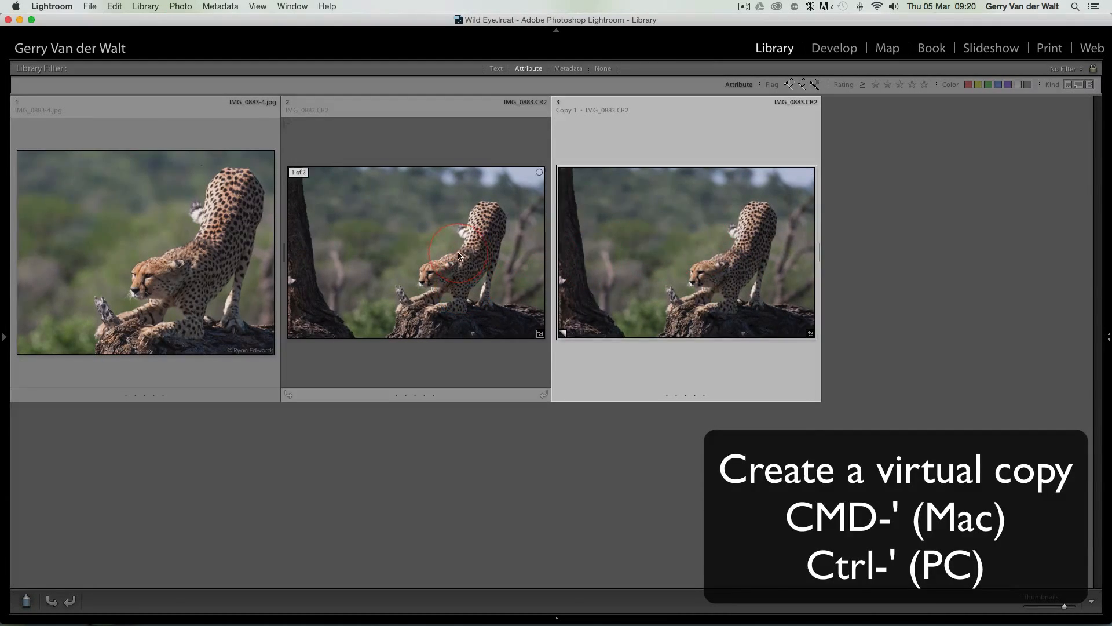
key(d)
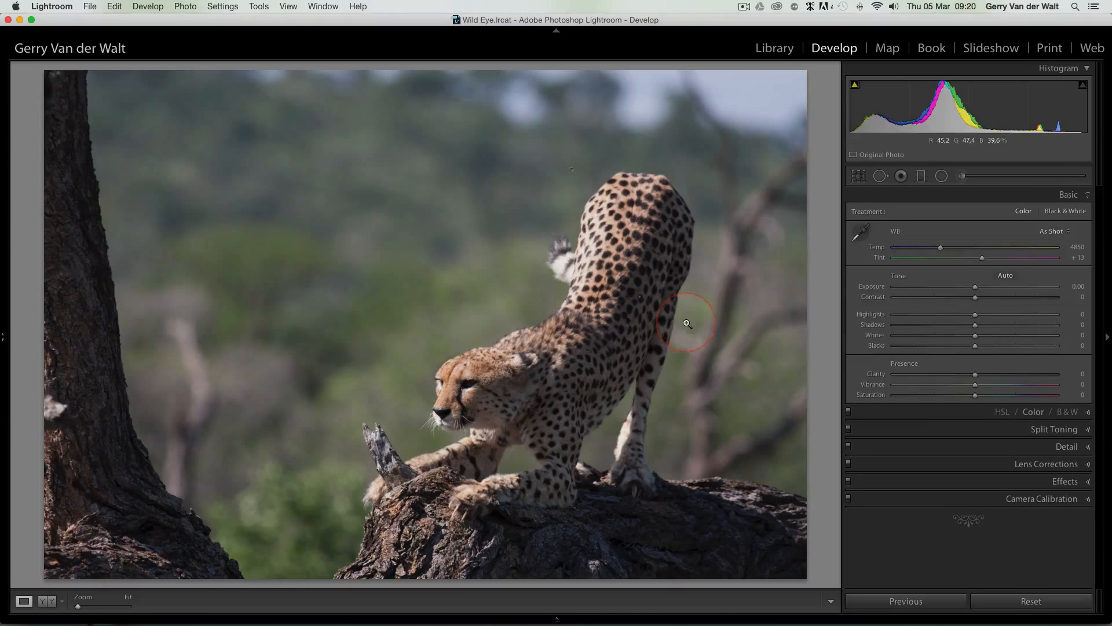
drag(975, 297, 1105, 307)
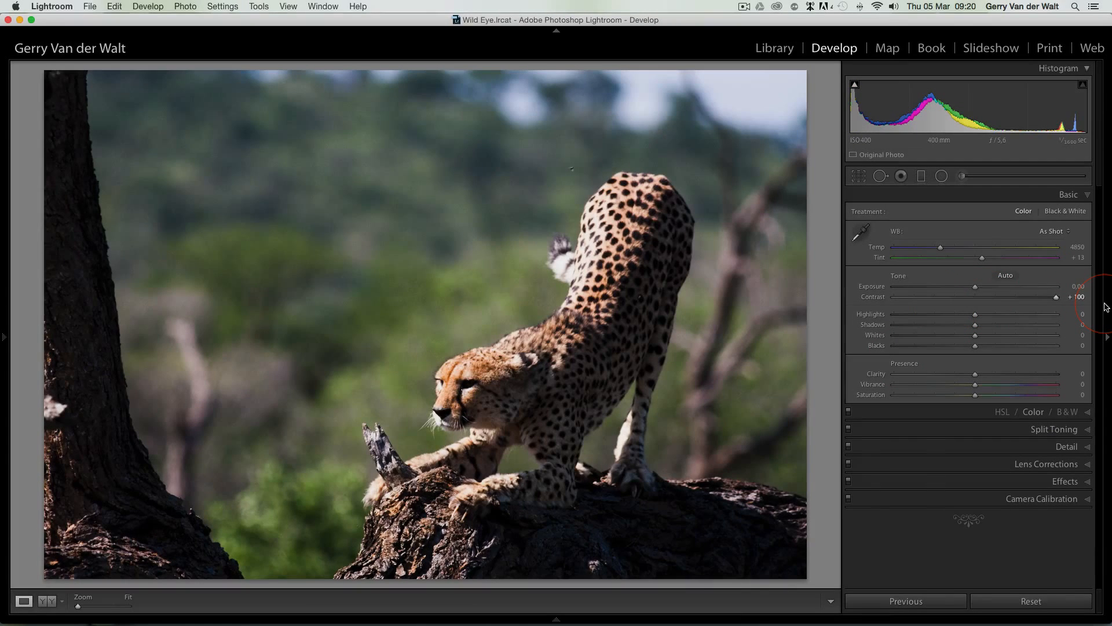
- Open the other, unedited version in Develop and strengthen its contrast by lowering Blacks and raising Whites
key(n)
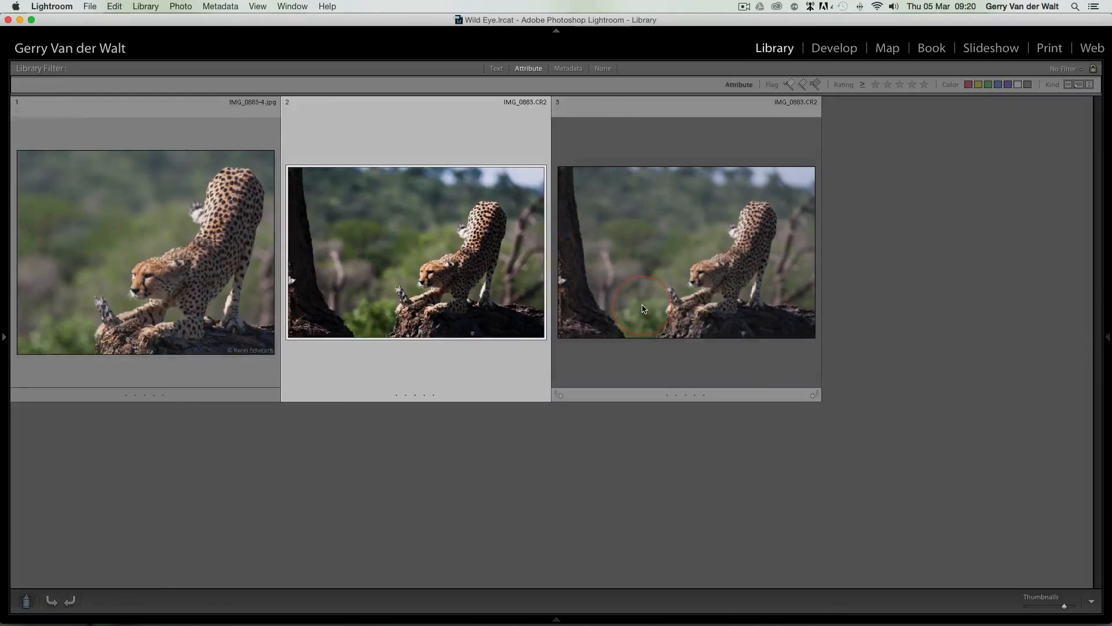
double_click(660, 253)
key(d)
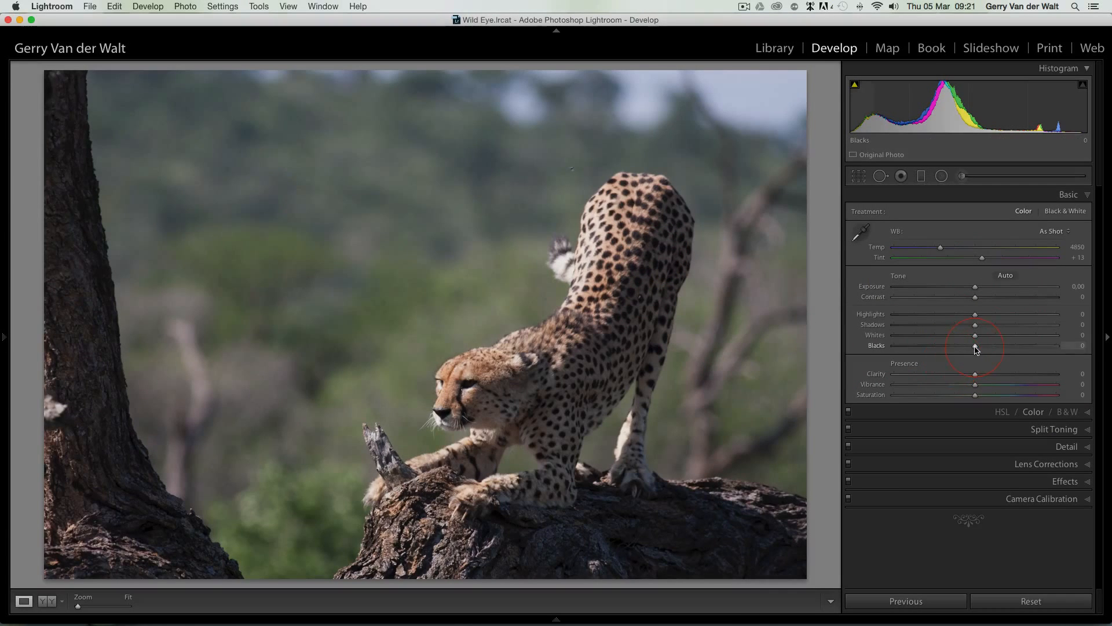
drag(962, 350, 1034, 337)
- Compare the two edited versions side by side and reset all Develop settings of the +100 Contrast version
key(n)
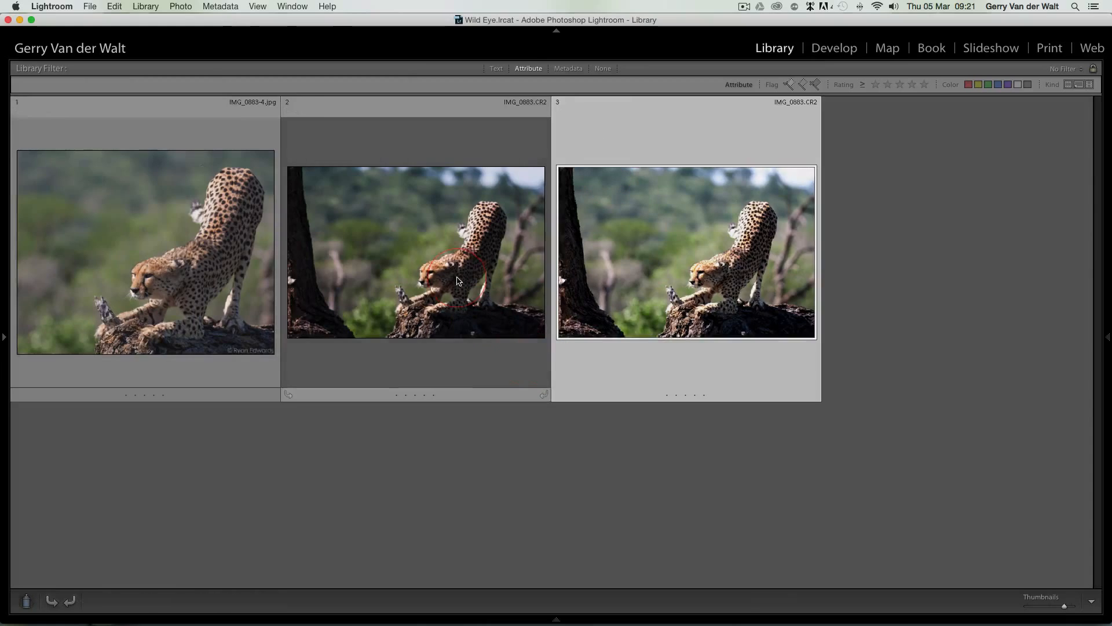
key(n)
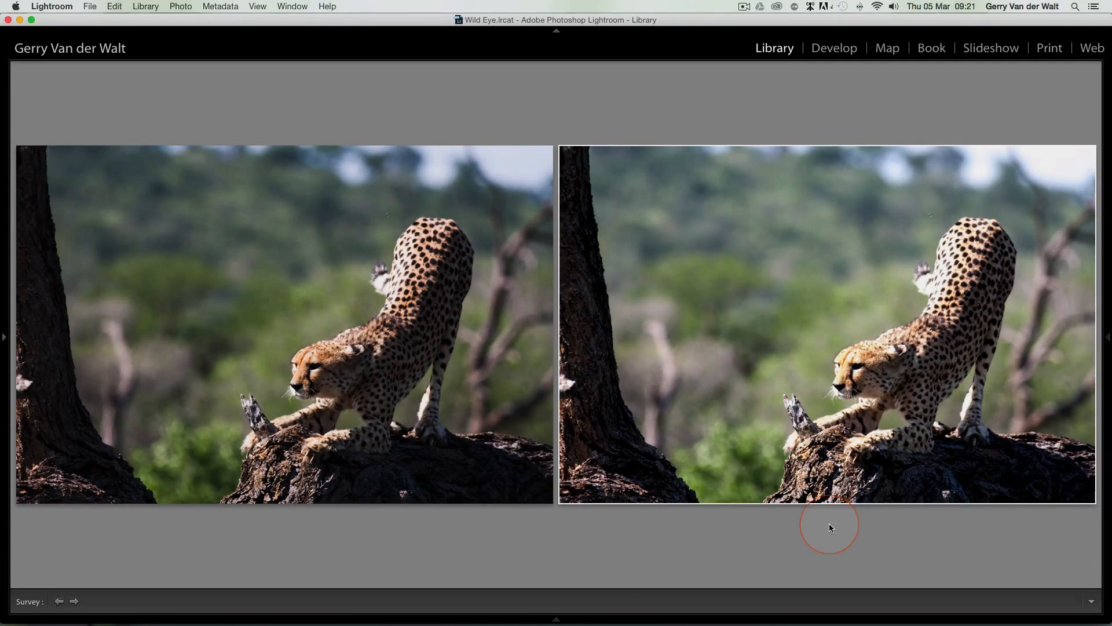
double_click(403, 394)
key(d)
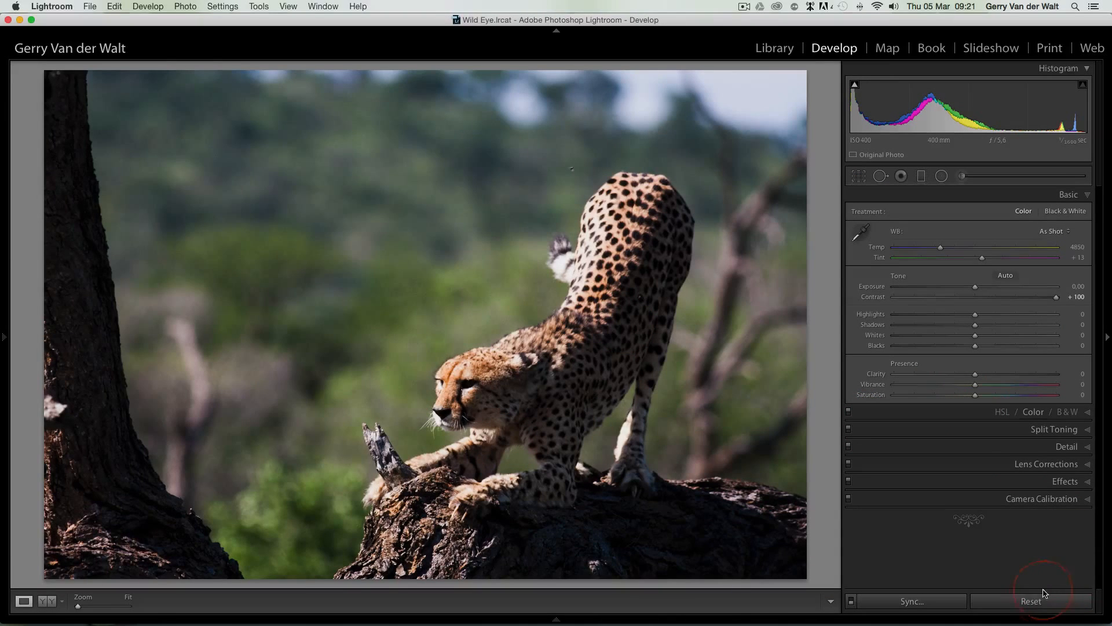
click(1032, 600)
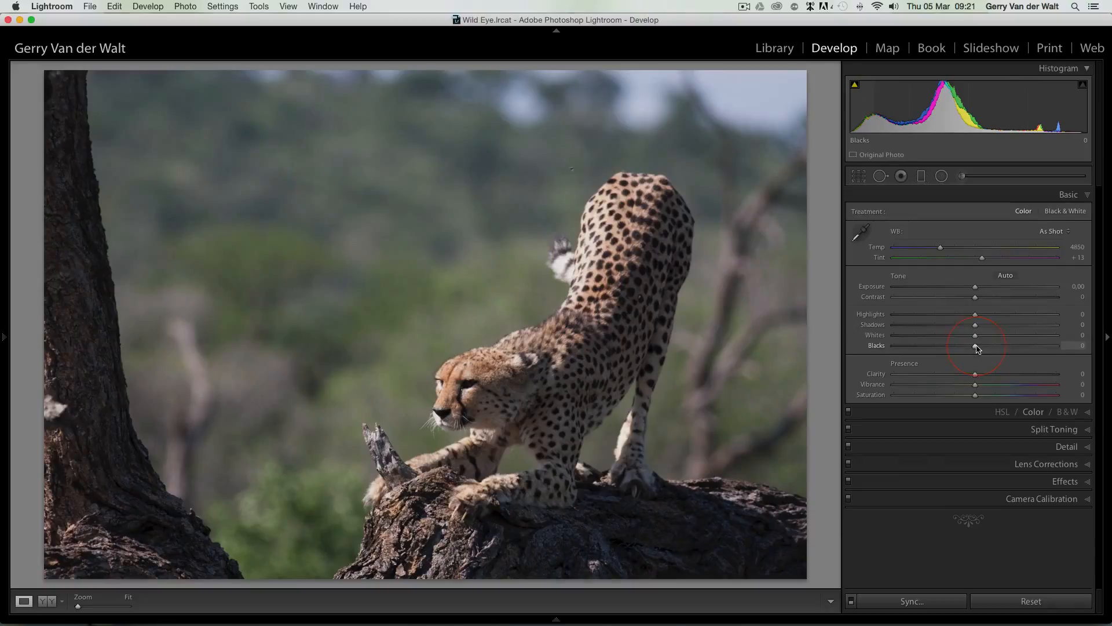
- Set Whites to +27 and Blacks to −2, and check the photo in a side-by-side before and after view
drag(977, 346, 997, 342)
key(alt)
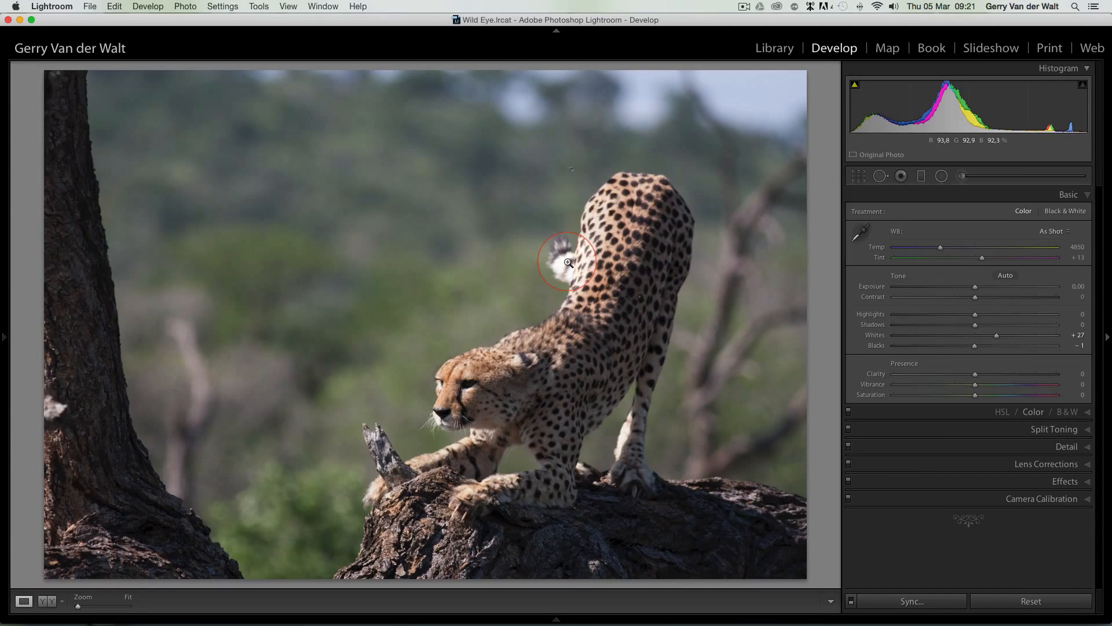
drag(975, 345, 975, 347)
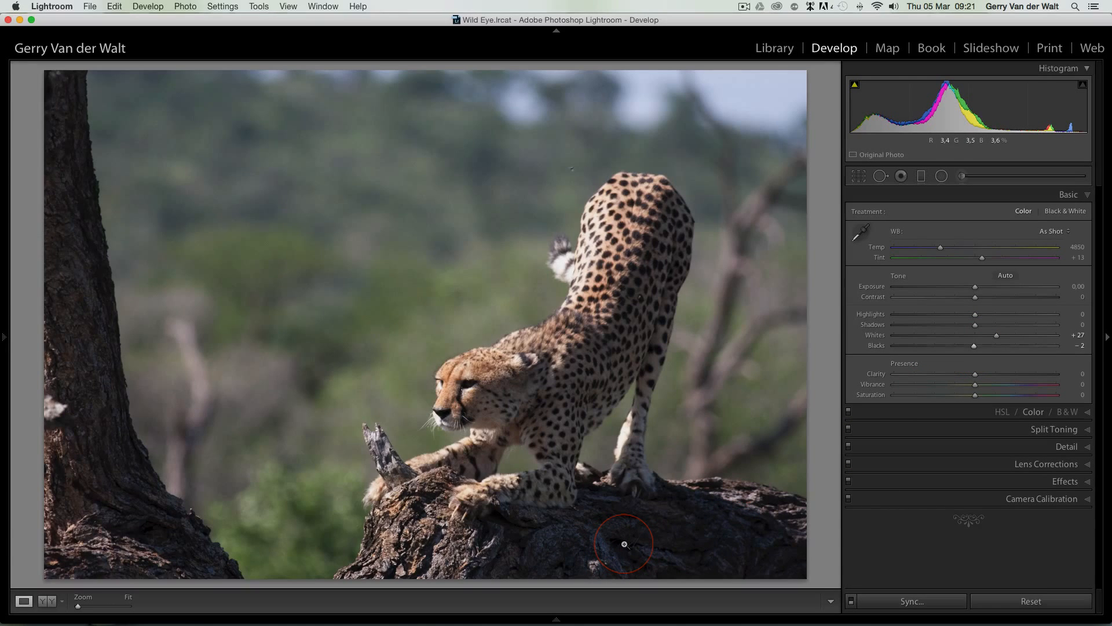
key(y)
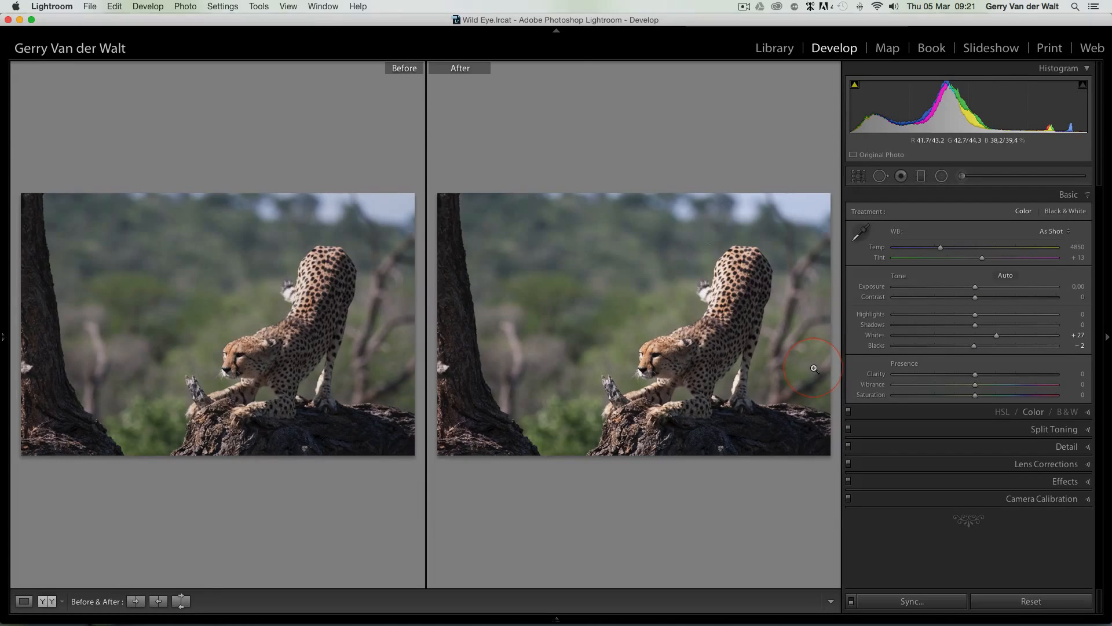
key(y)
- Test Shadows up to +100 and set the value to +12
drag(976, 326, 975, 326)
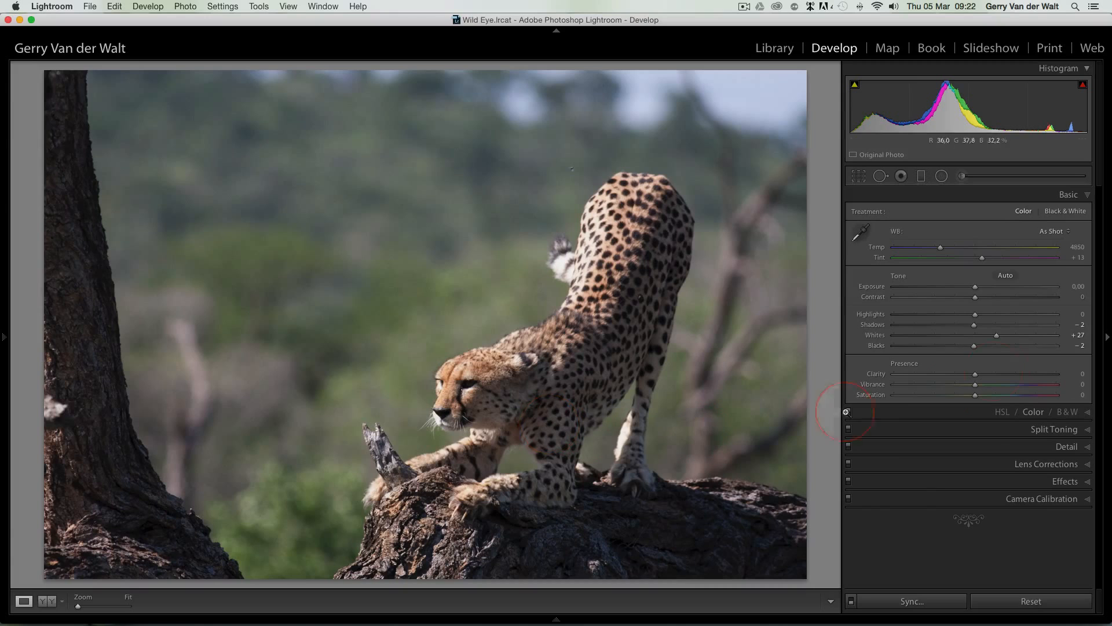
drag(975, 327, 1069, 331)
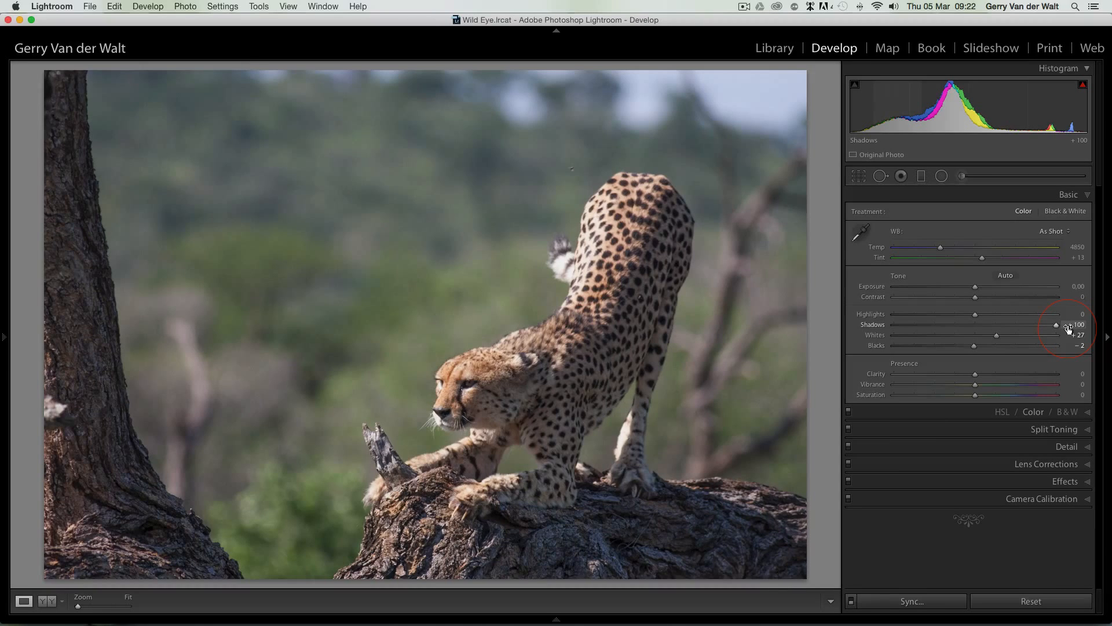
drag(1069, 328, 977, 329)
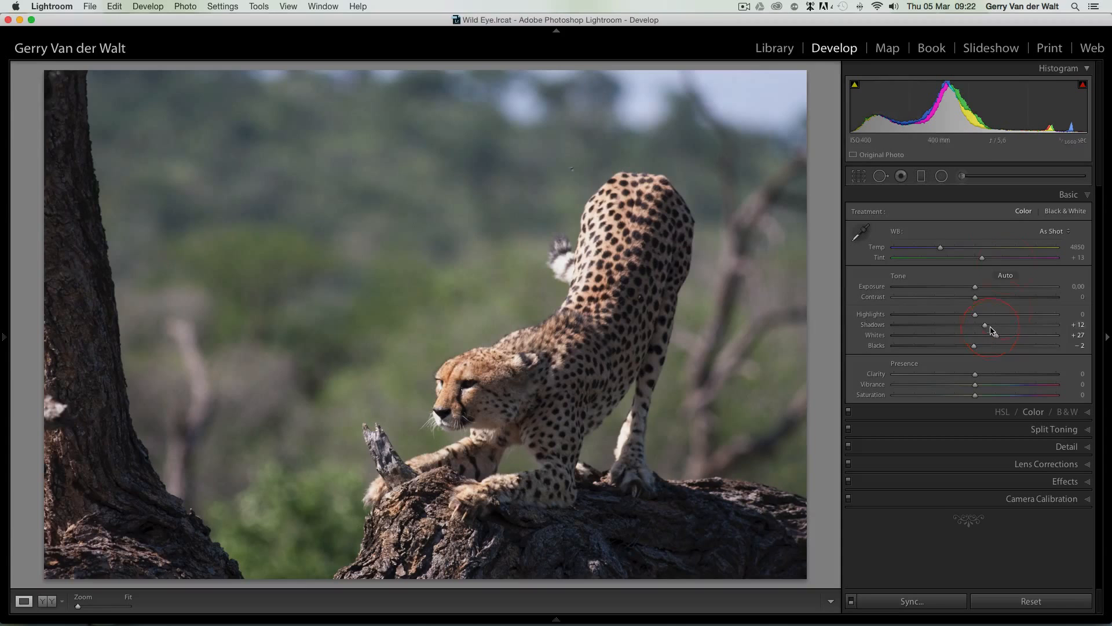
- Set up the Adjustment Brush with size 19, flow 19 and density 74, and show the mask overlay
click(966, 182)
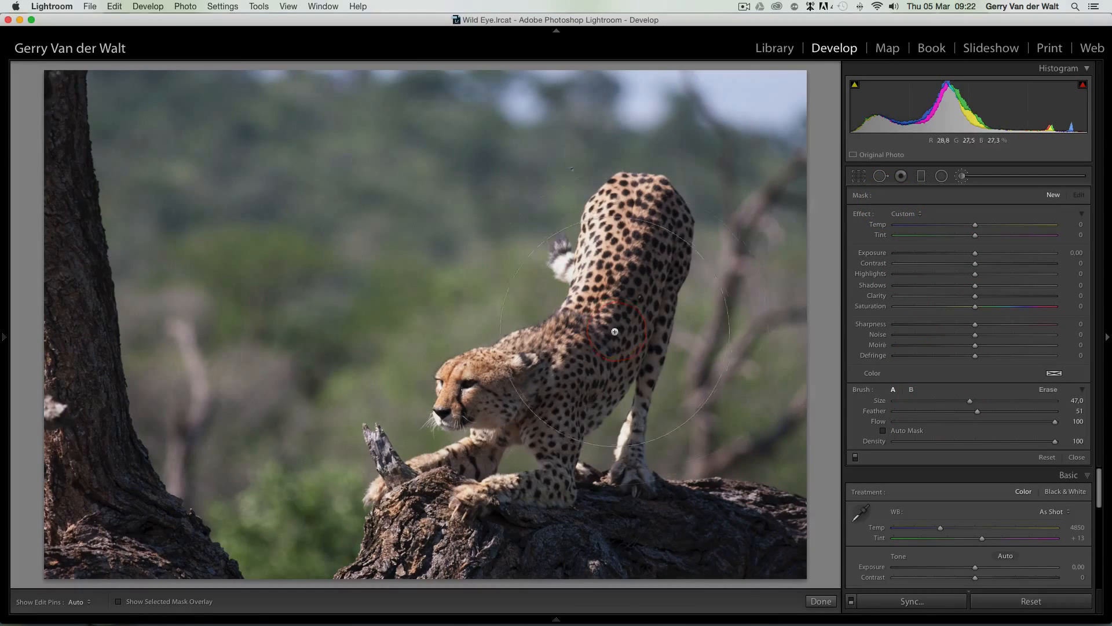
scroll(619, 326, down, 5)
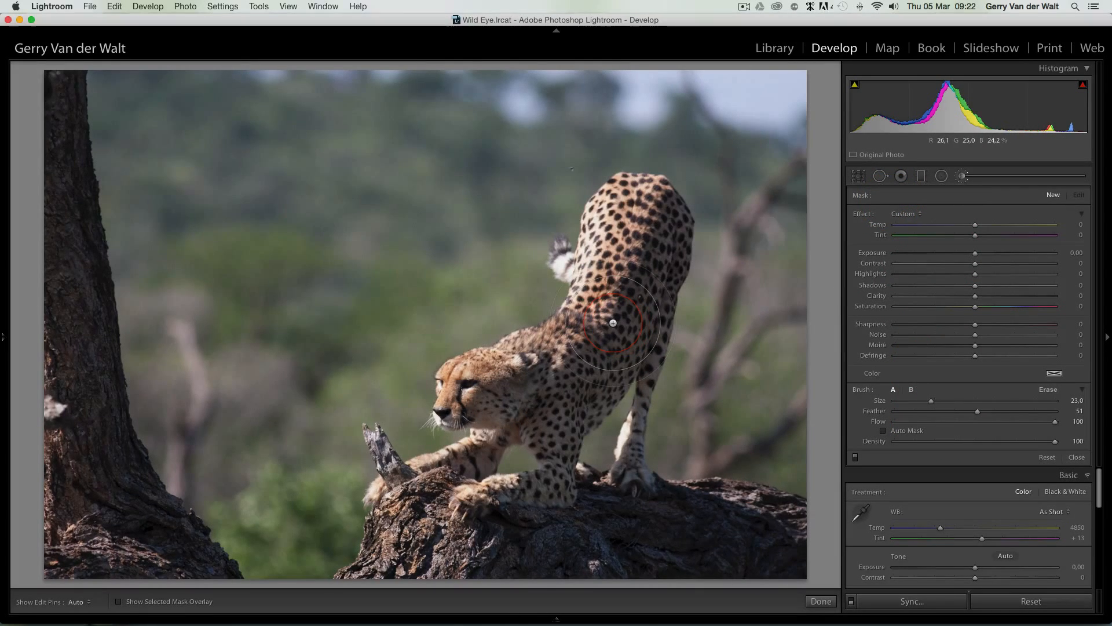
key(o)
scroll(613, 323, down, 1)
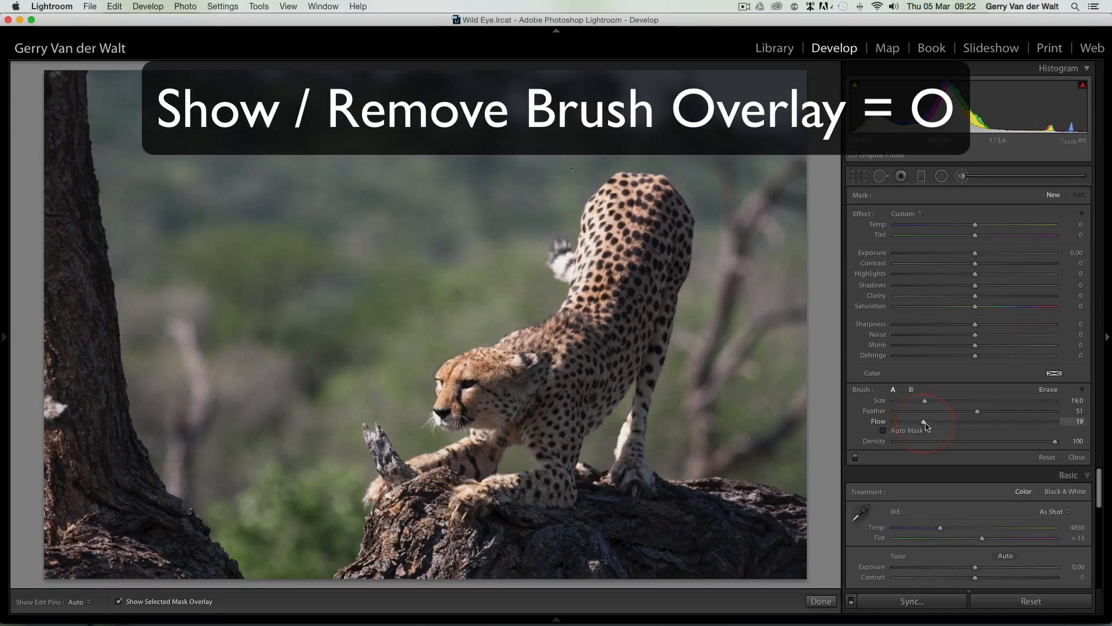
click(1014, 442)
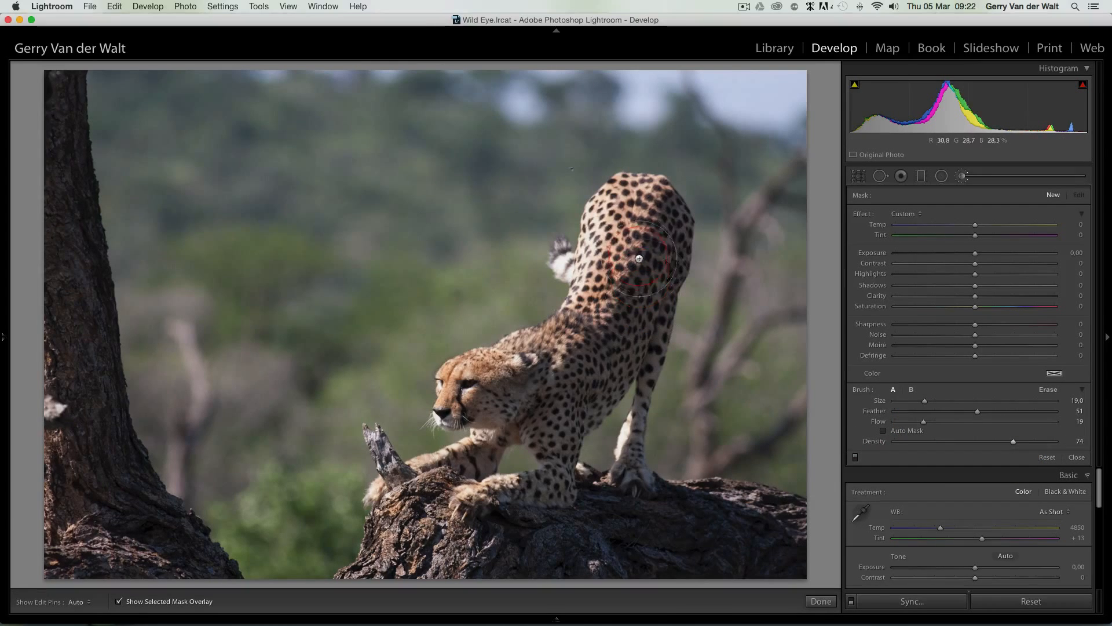
- Paint the brush mask over the cheetah's shaded body, the log and the dark tree trunk
mouse_move(639, 258)
mouse_down()
mouse_move(610, 319)
mouse_move(561, 359)
mouse_move(479, 385)
mouse_move(506, 392)
mouse_move(569, 377)
mouse_move(636, 267)
mouse_move(643, 218)
mouse_move(547, 471)
mouse_move(501, 514)
mouse_move(582, 543)
mouse_move(703, 538)
mouse_move(709, 548)
mouse_move(767, 530)
mouse_move(697, 518)
mouse_move(571, 544)
mouse_move(476, 545)
mouse_up()
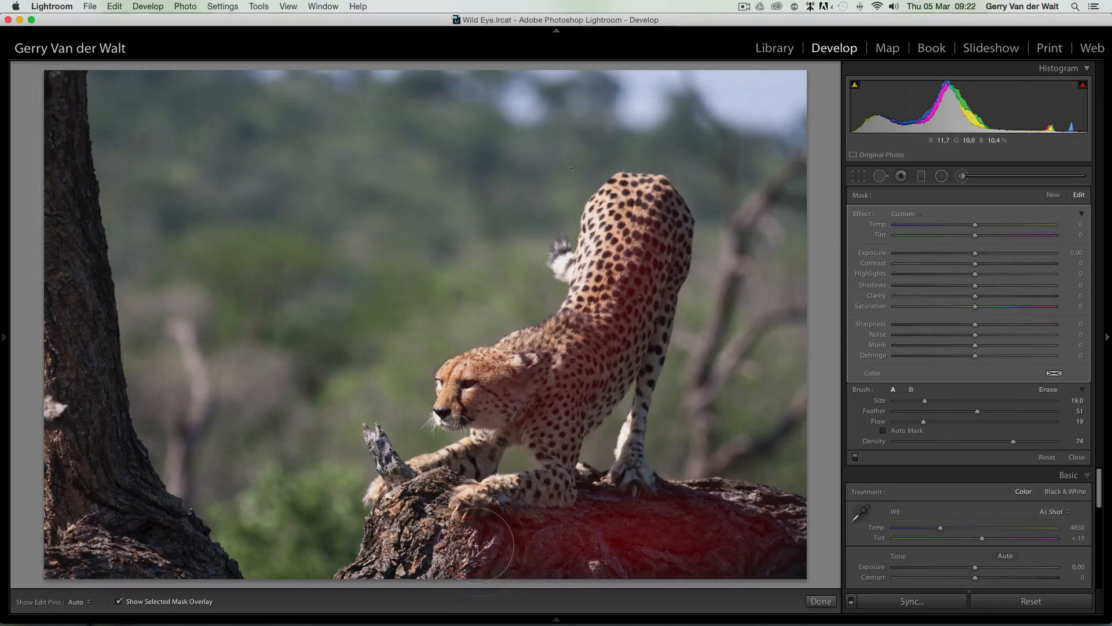
key(h)
mouse_move(71, 81)
mouse_down()
mouse_move(66, 191)
mouse_move(99, 470)
mouse_move(147, 550)
mouse_move(87, 353)
mouse_move(69, 126)
mouse_move(74, 507)
mouse_move(139, 557)
mouse_up()
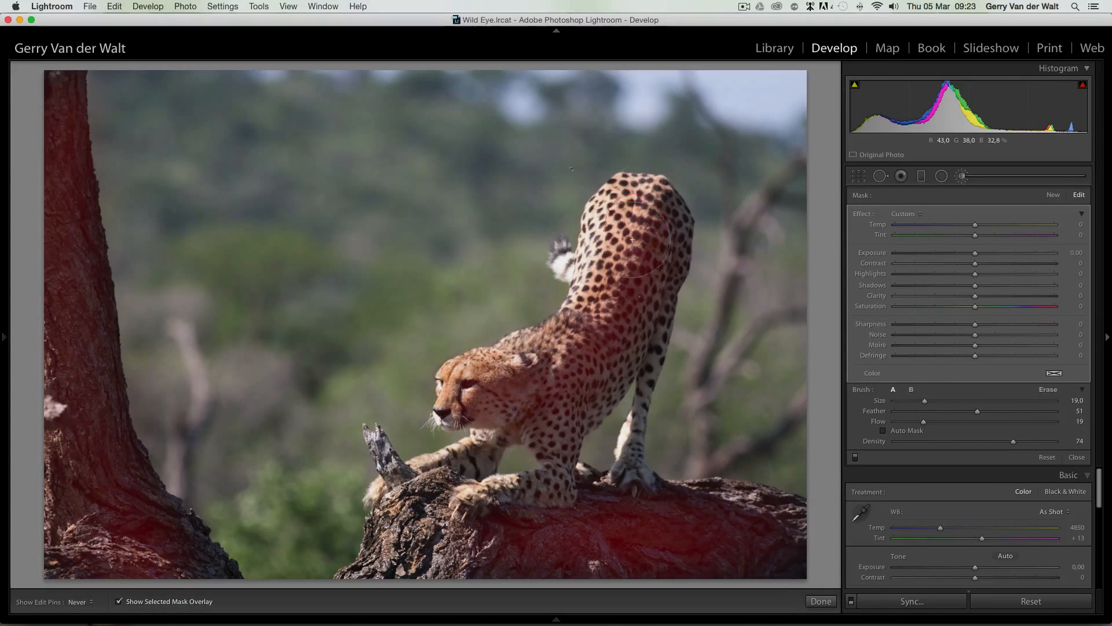
drag(632, 239, 561, 461)
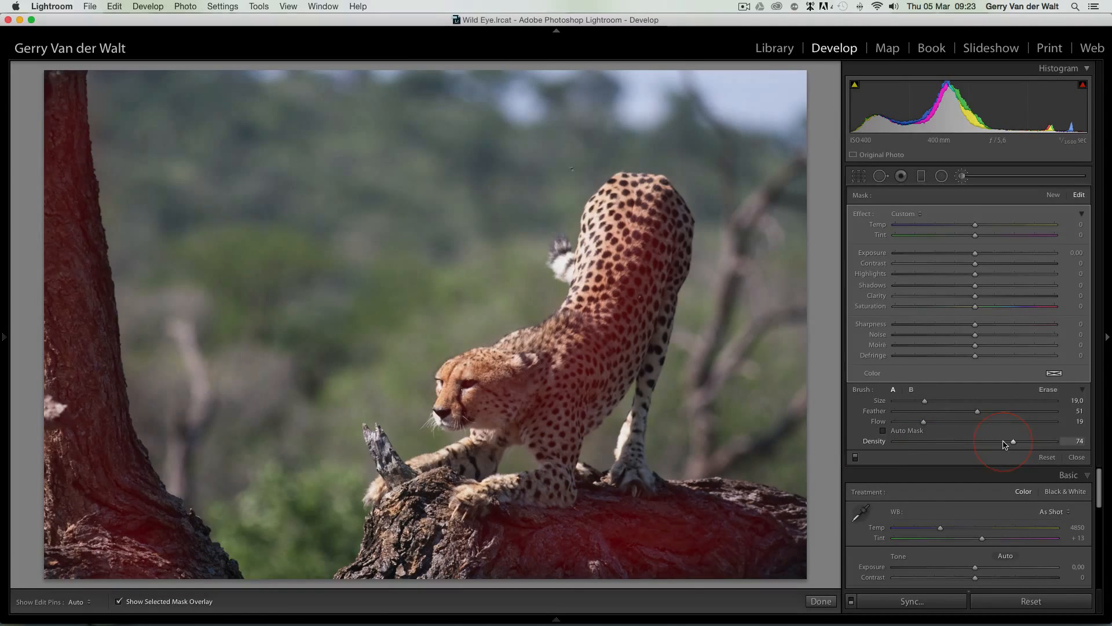
- Hide the overlay, set the mask to Exposure 0.95, Shadows 42 and Clarity 34, and check the brush effect on and off
key(o)
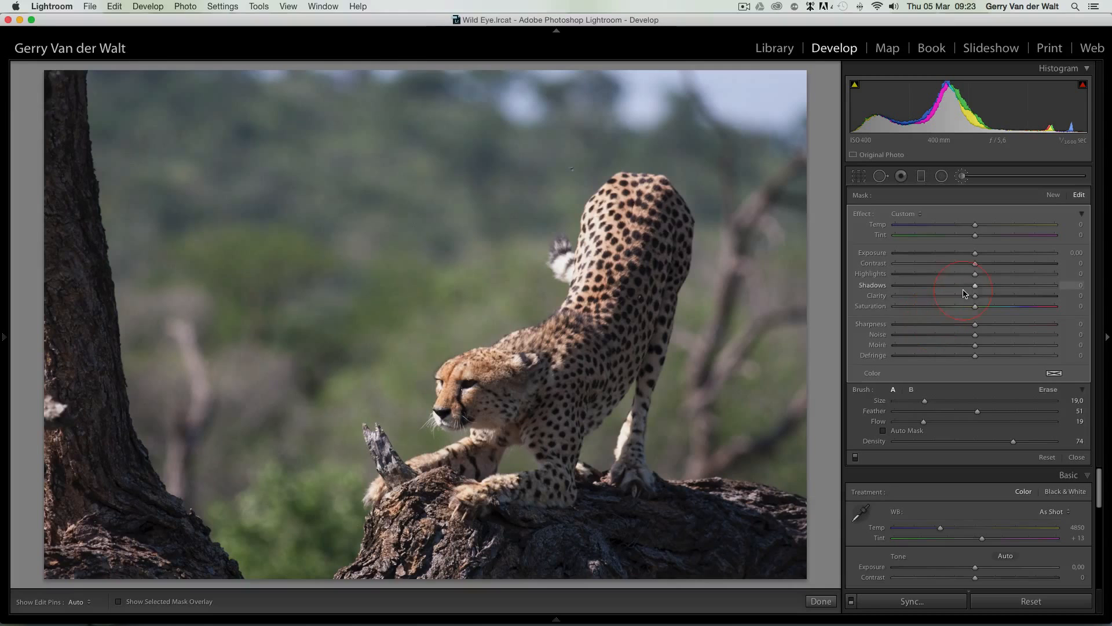
drag(976, 288, 994, 259)
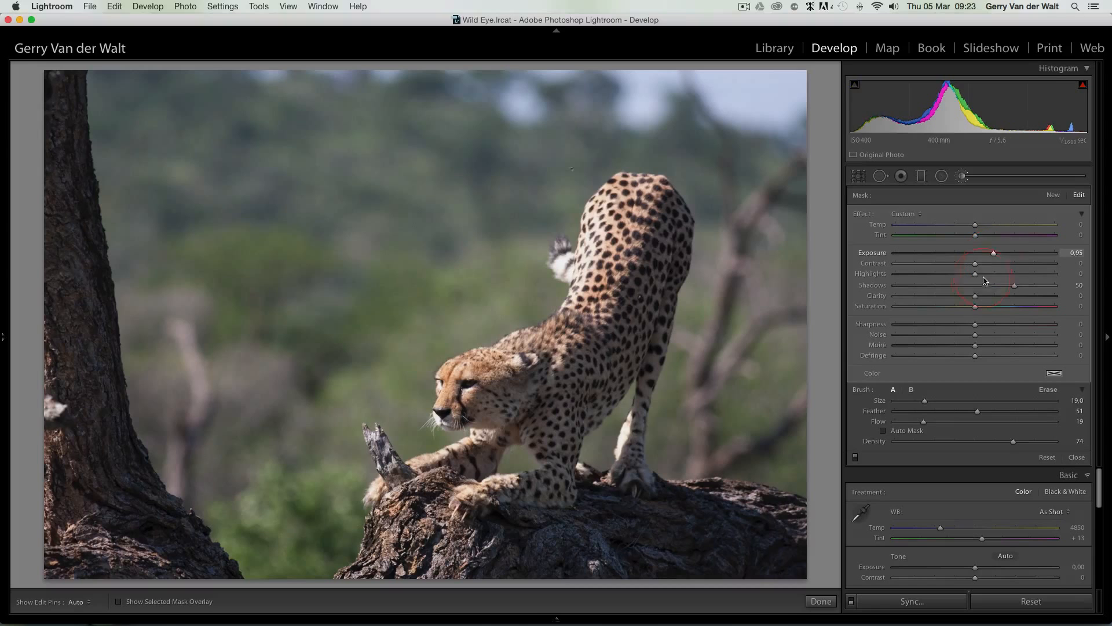
drag(977, 299, 1002, 298)
click(856, 458)
click(856, 458)
click(856, 458)
drag(1015, 288, 1009, 288)
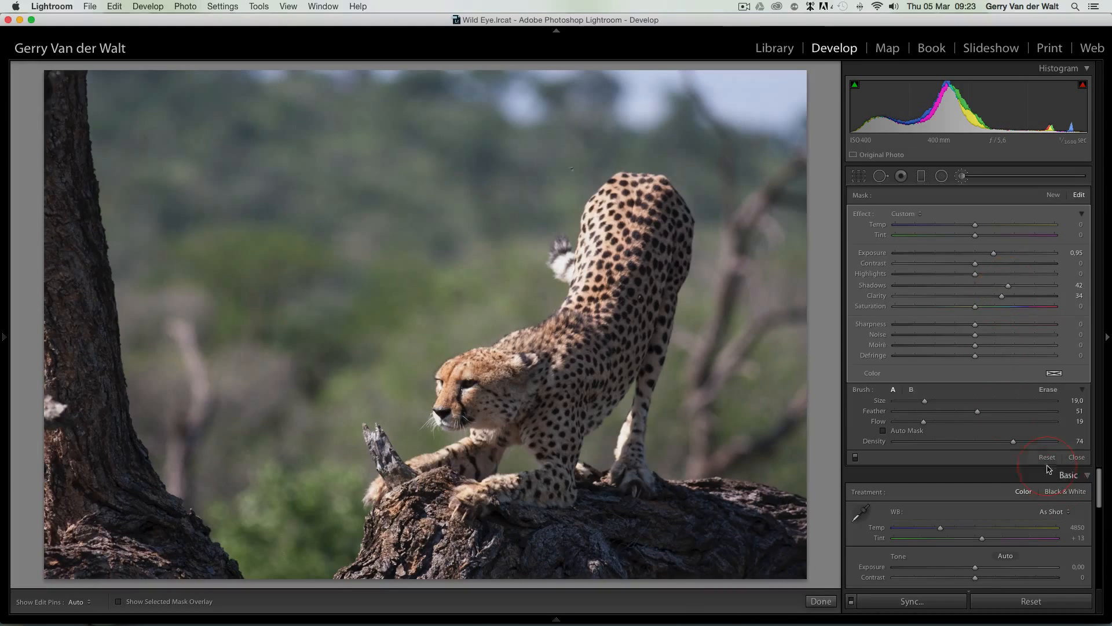
- Start a new brush mask with size 42 and the overlay shown, and paint it over the blurred background
click(1053, 196)
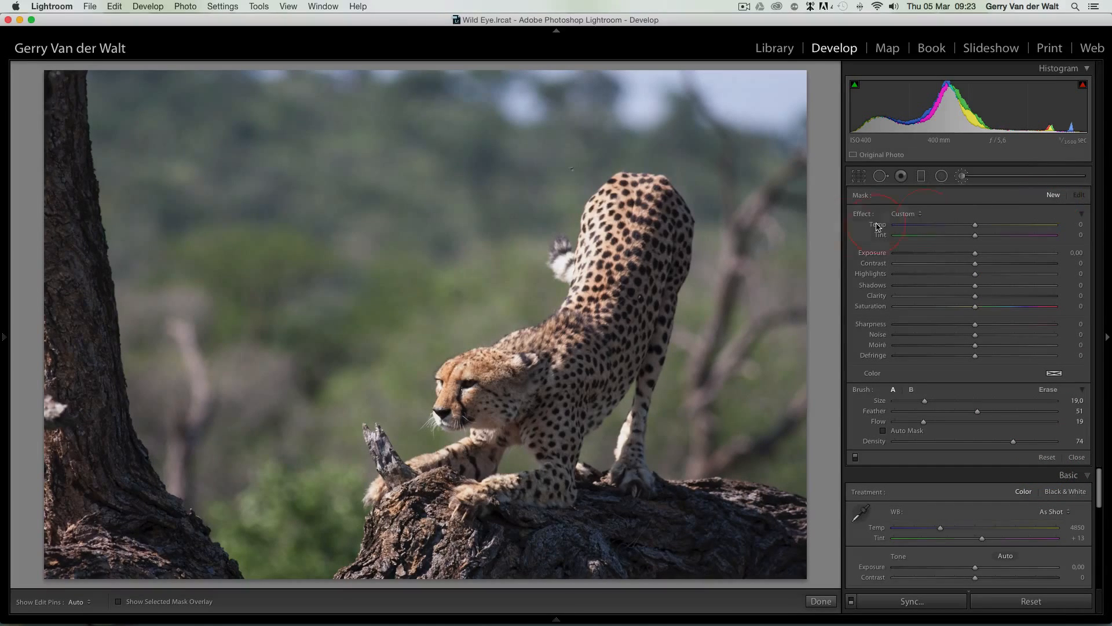
key(o)
scroll(335, 240, up, 5)
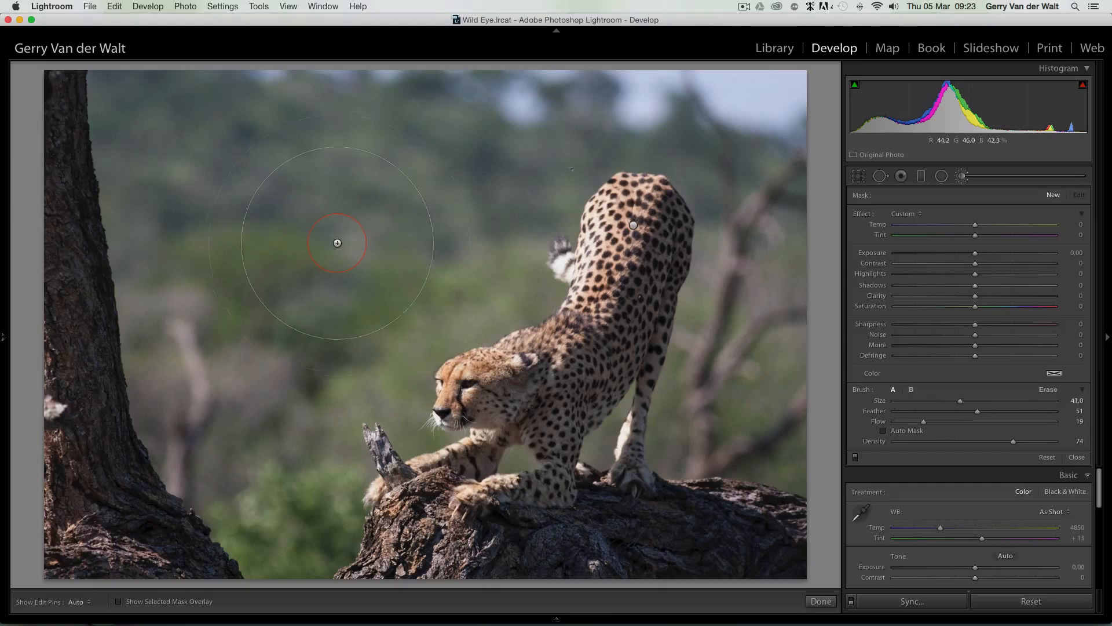
key(h)
mouse_move(183, 125)
mouse_down()
mouse_move(240, 185)
mouse_move(197, 406)
mouse_move(254, 504)
mouse_up()
mouse_move(482, 128)
mouse_down()
mouse_move(579, 145)
mouse_move(748, 104)
mouse_move(763, 273)
mouse_up()
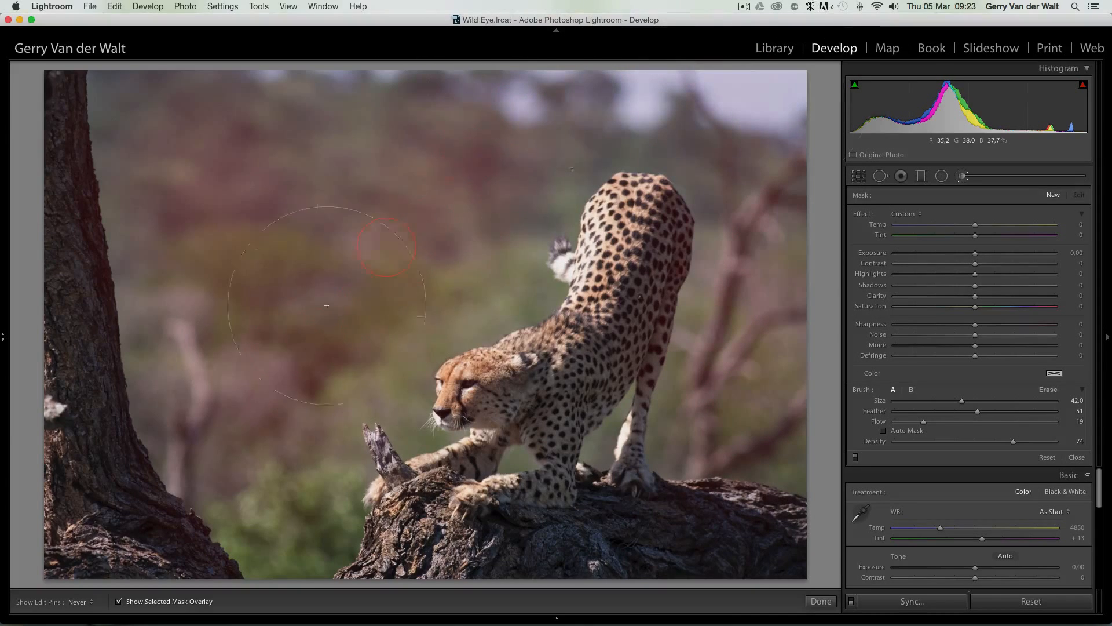
drag(265, 339, 275, 336)
- Erase the background mask where it spills onto the cheetah's body, using a size 6 eraser
key(alt)
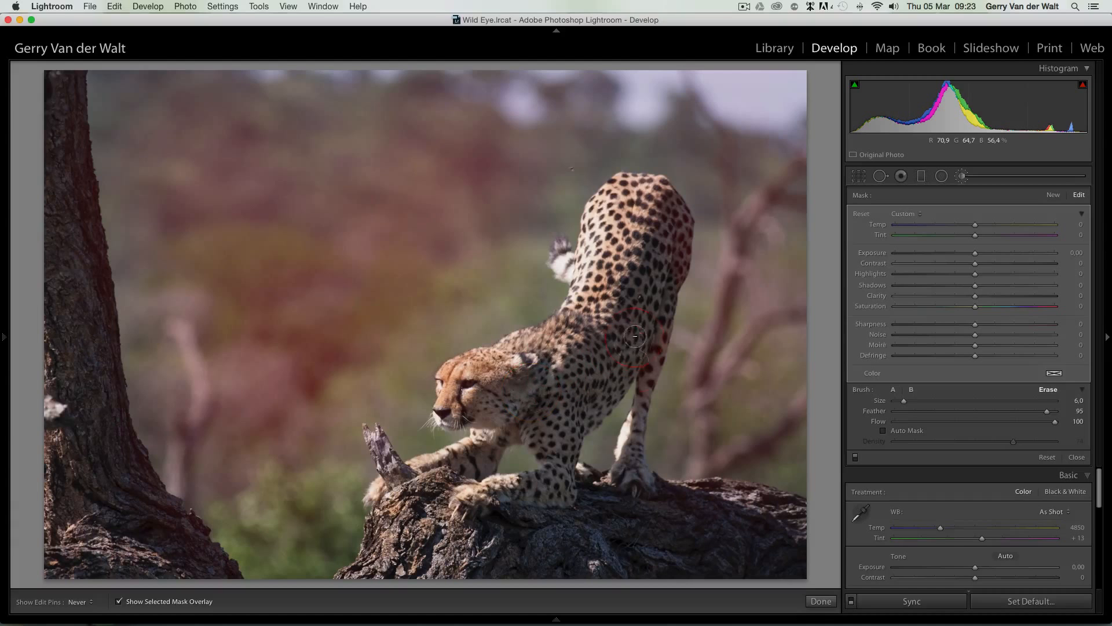
mouse_move(635, 336)
mouse_down()
mouse_move(655, 238)
mouse_move(638, 193)
mouse_move(661, 215)
mouse_move(643, 197)
mouse_move(580, 377)
mouse_move(463, 397)
mouse_move(478, 413)
mouse_move(516, 394)
mouse_up()
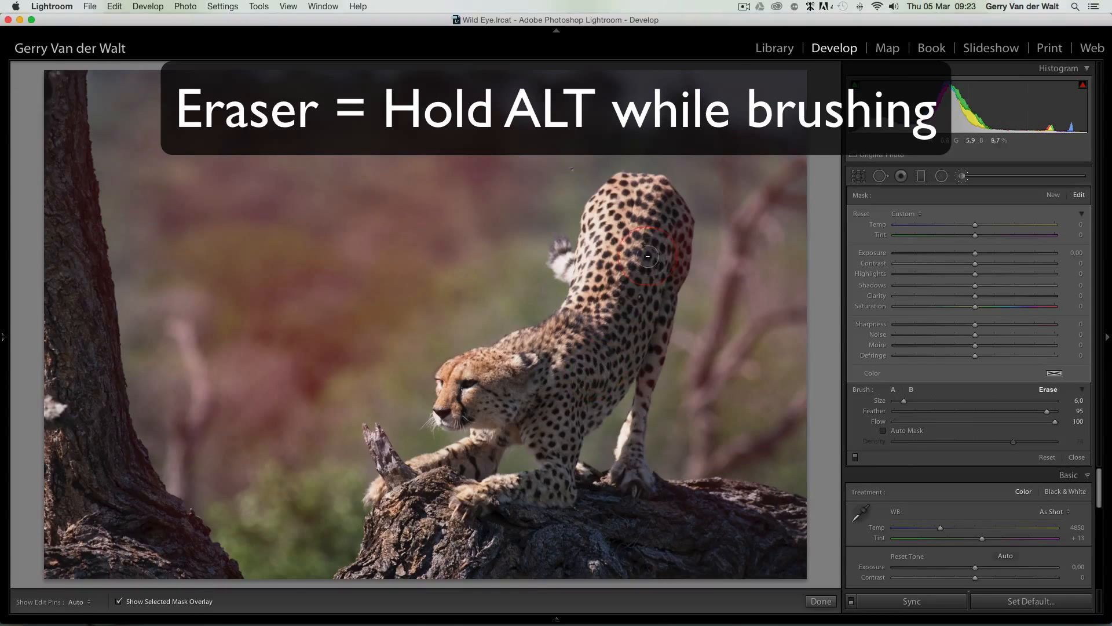
- Hide the mask overlay and set the background mask to Exposure -0.61 and Shadows 14
key(o)
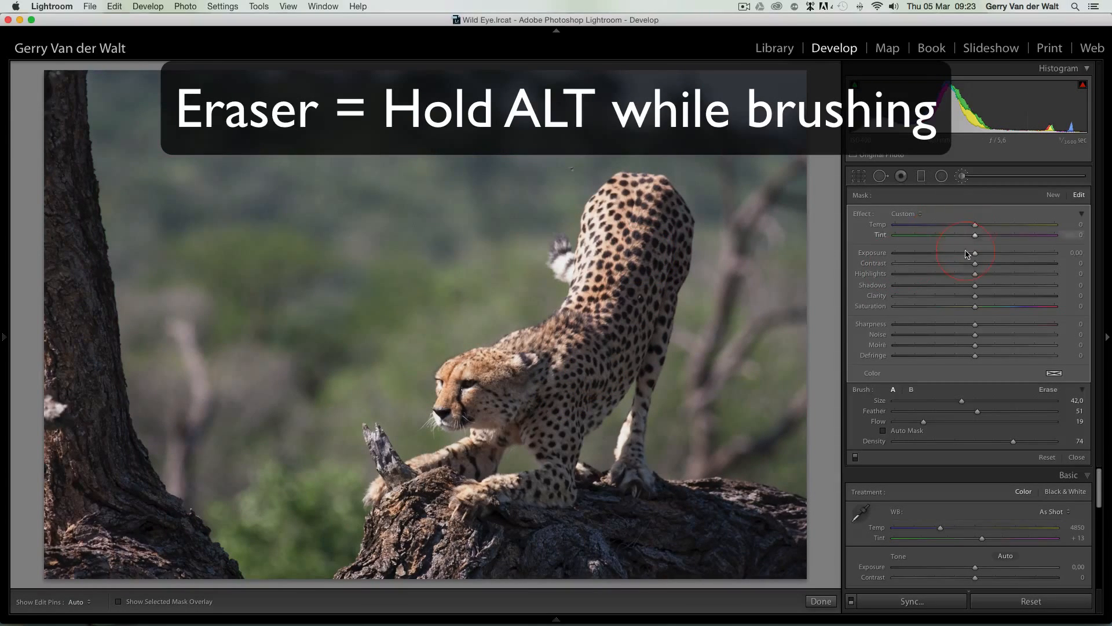
drag(970, 255, 965, 253)
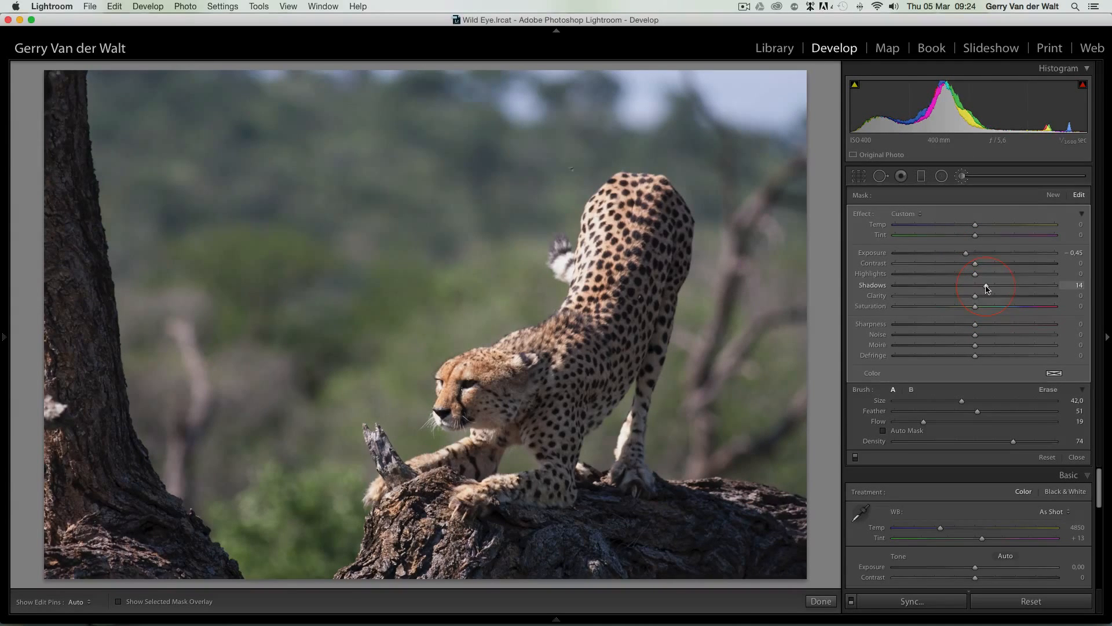
drag(966, 254, 959, 257)
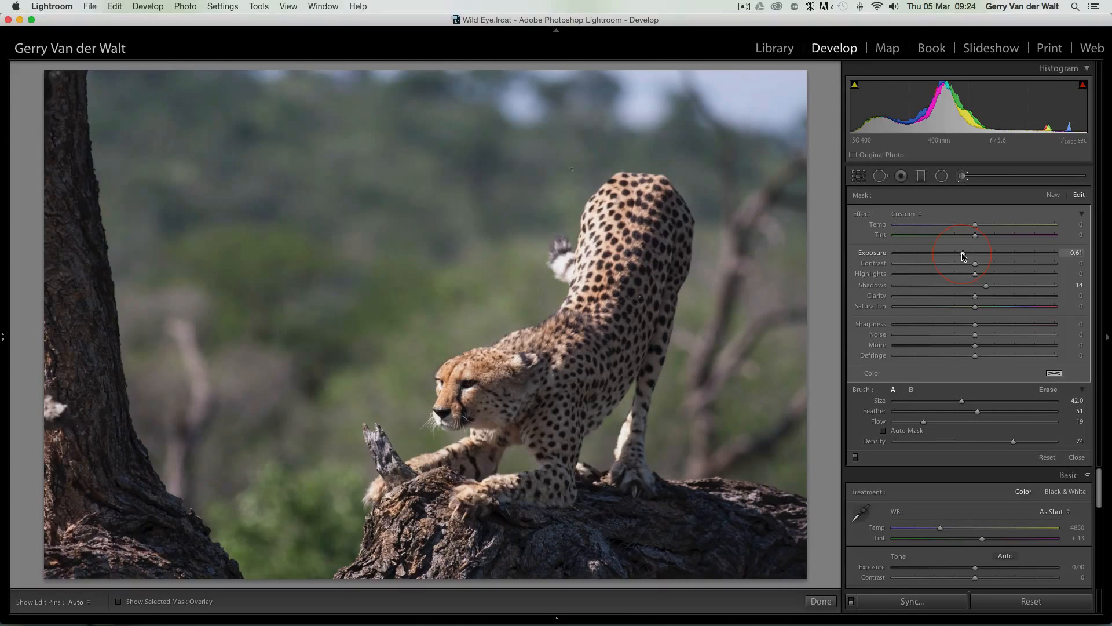
- Switch the brush adjustments off and on repeatedly to compare the photo with and without the local masks
click(856, 458)
click(856, 457)
click(856, 458)
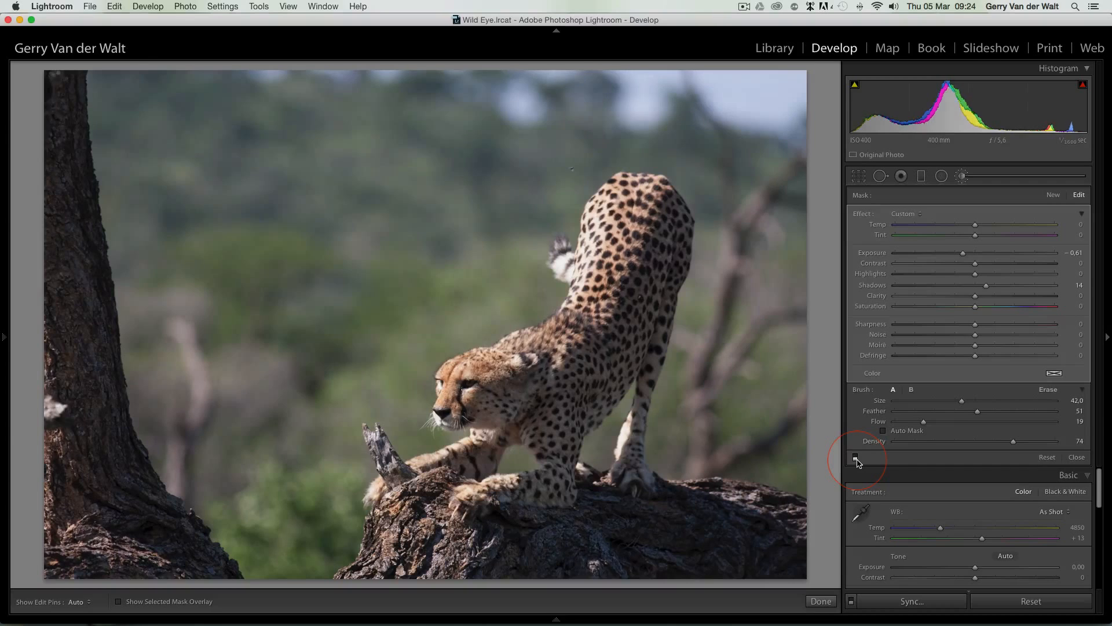
click(856, 458)
click(856, 457)
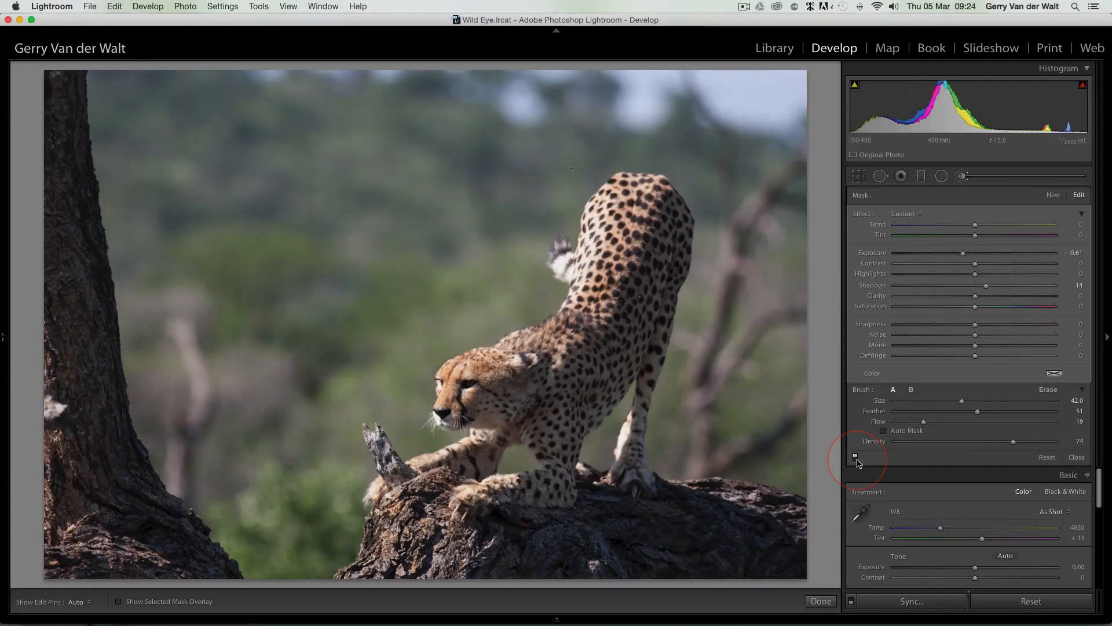
click(856, 458)
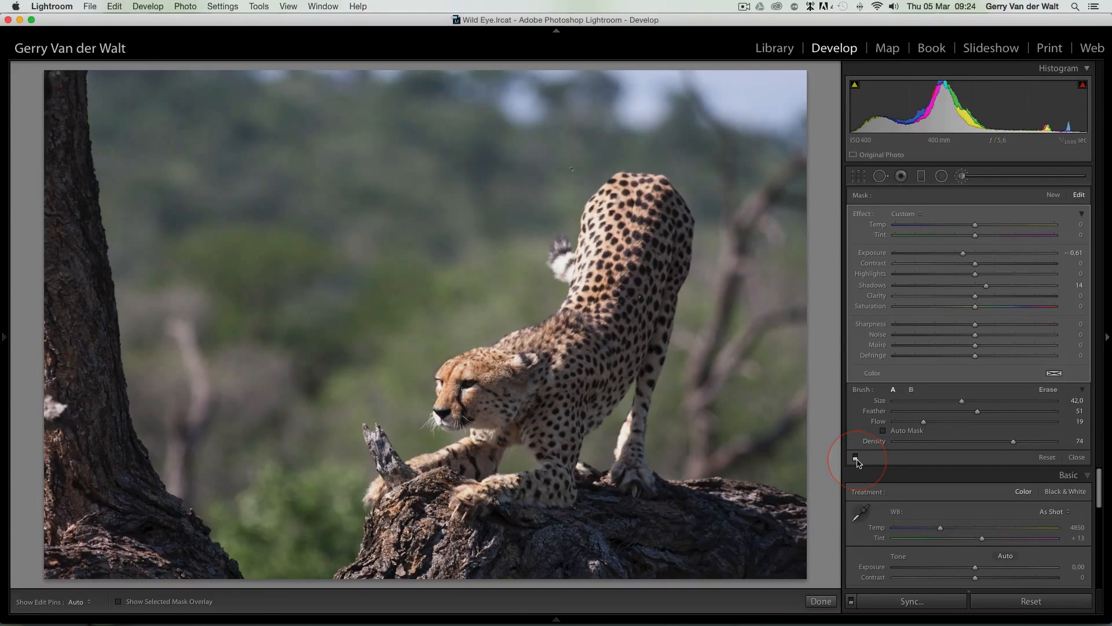
click(857, 457)
click(856, 457)
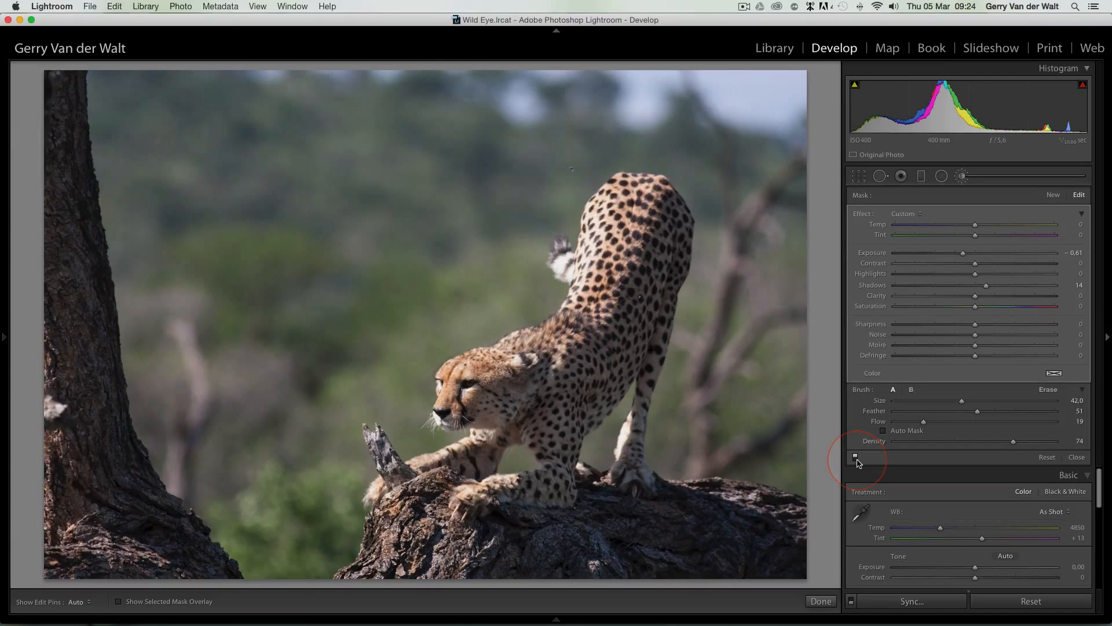
- Review the full photo in the Library, then compare before and after side by side in Develop with the side panels hidden
key(n)
double_click(401, 249)
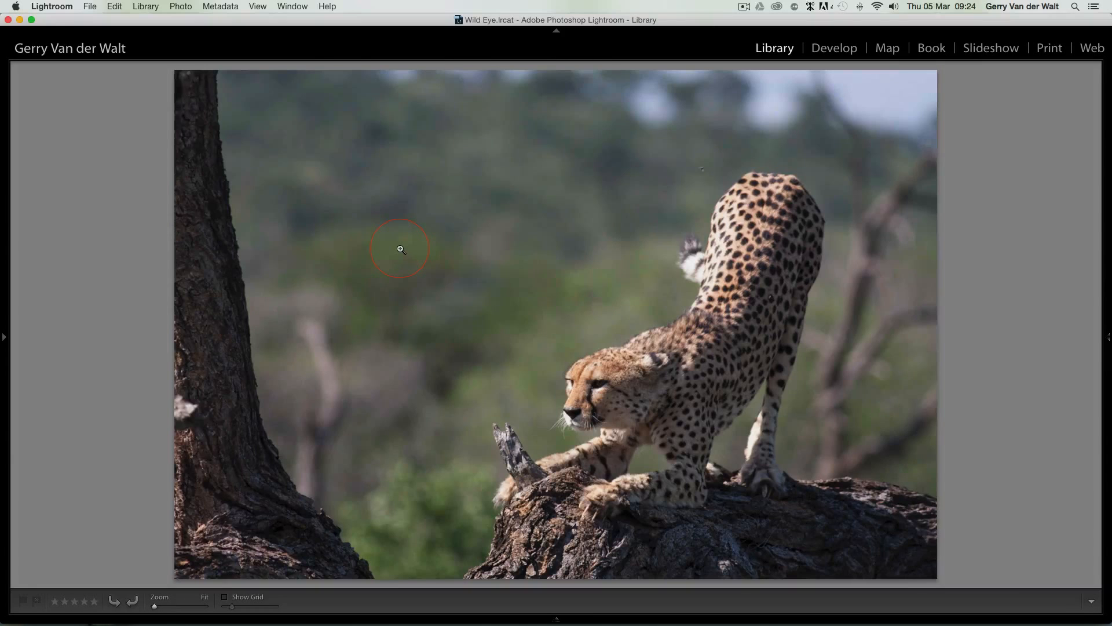
key(d)
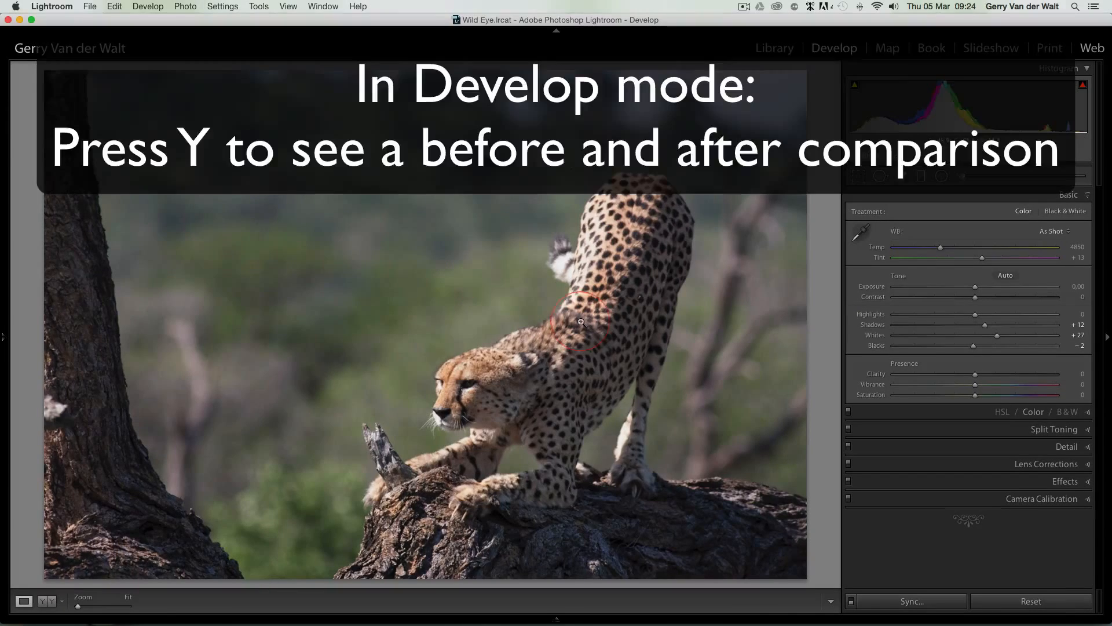
key(y)
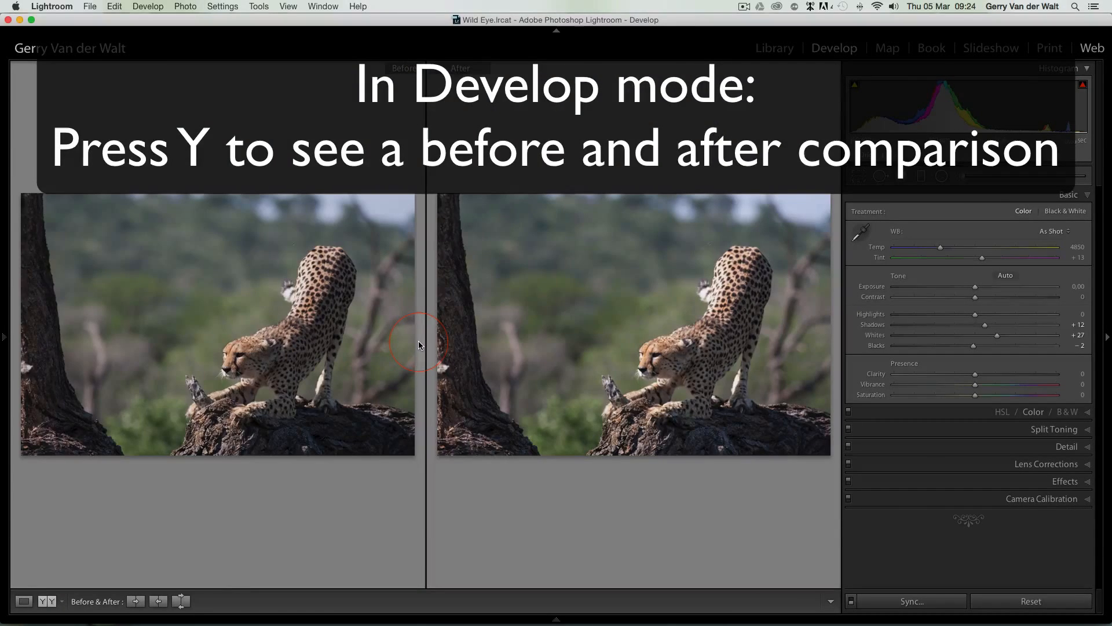
key(Tab)
key(Tab)
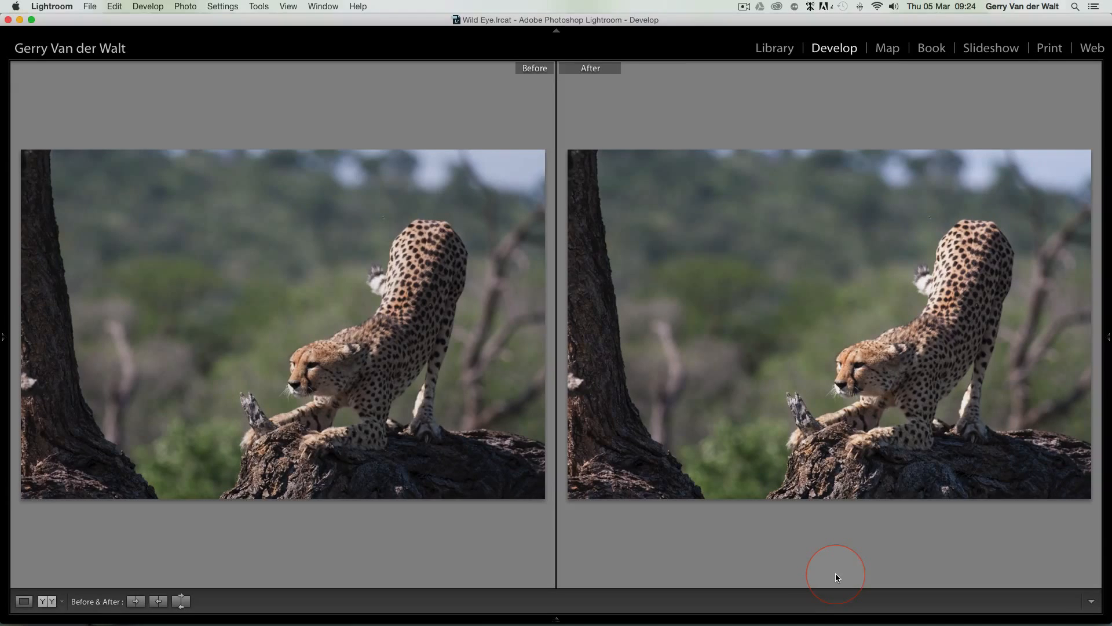
- Crop the photo with a custom aspect, trimming the sky, the lower log and a thin strip of the tree trunk's outer edge
key(r)
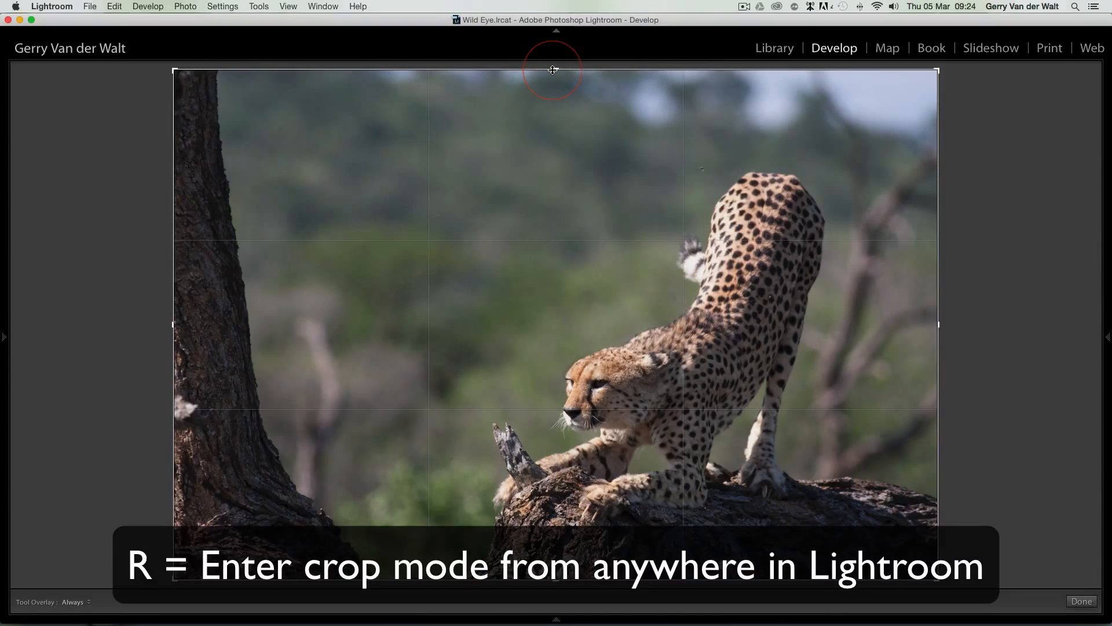
click(1111, 267)
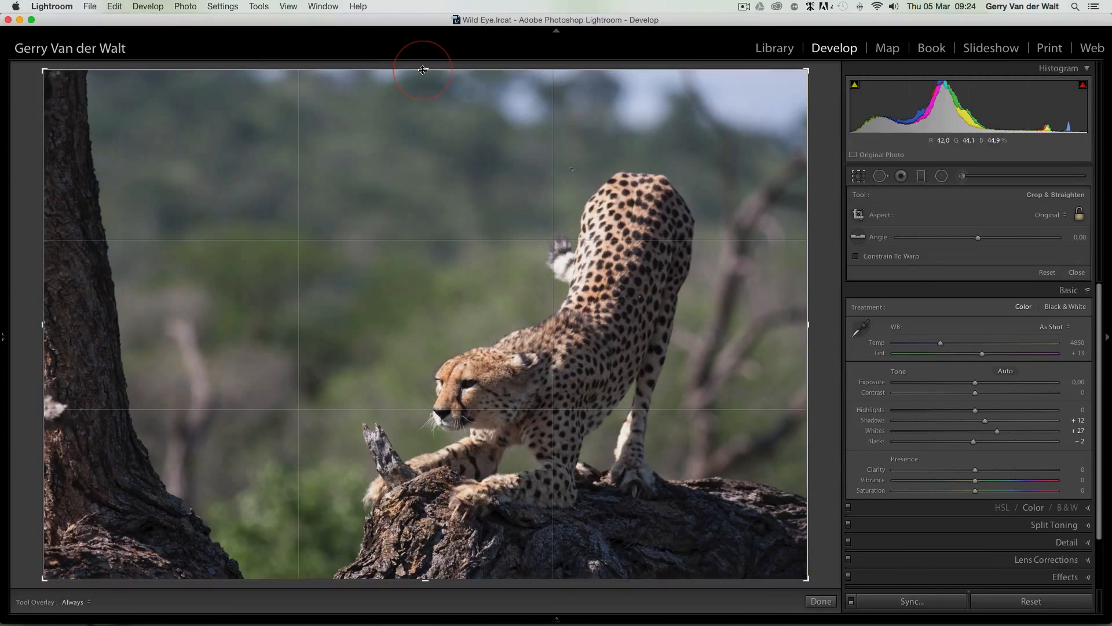
drag(423, 70, 422, 99)
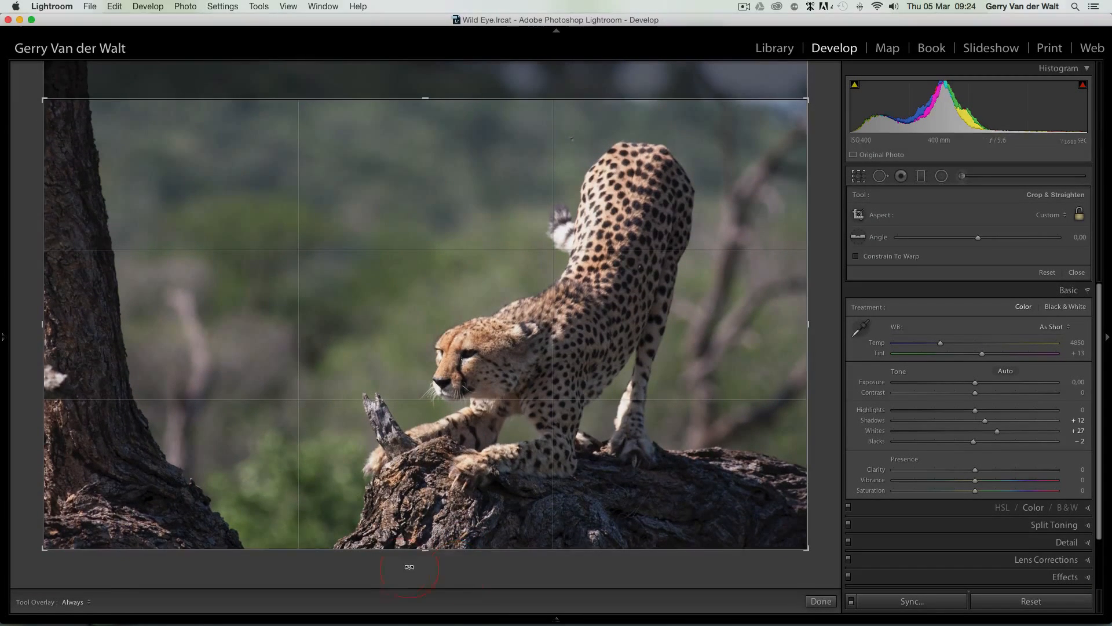
drag(409, 566, 409, 545)
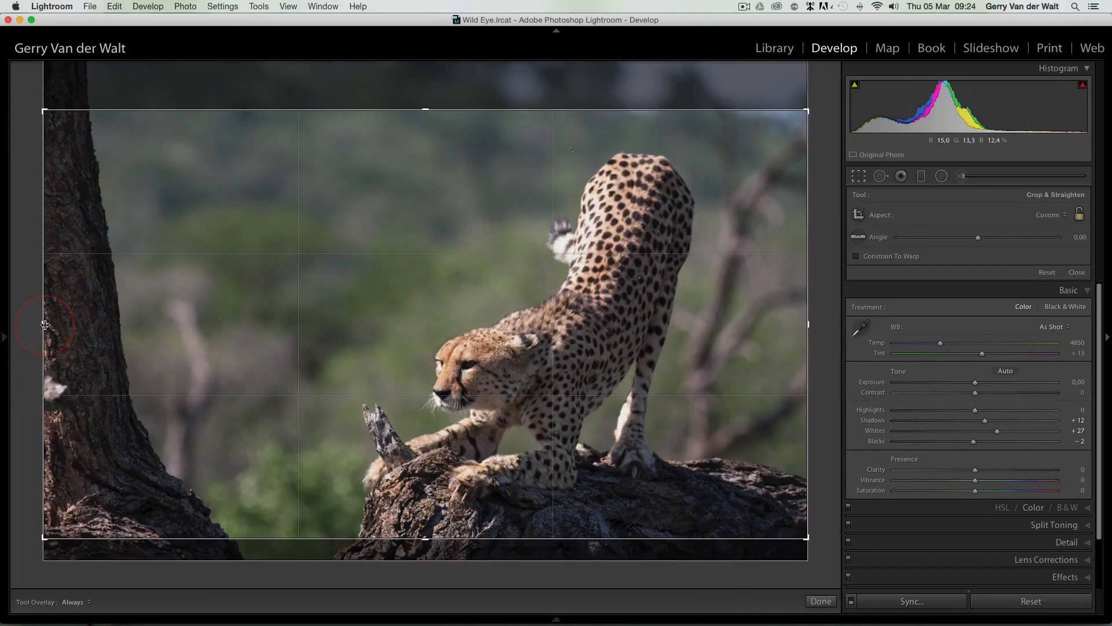
drag(46, 325, 55, 328)
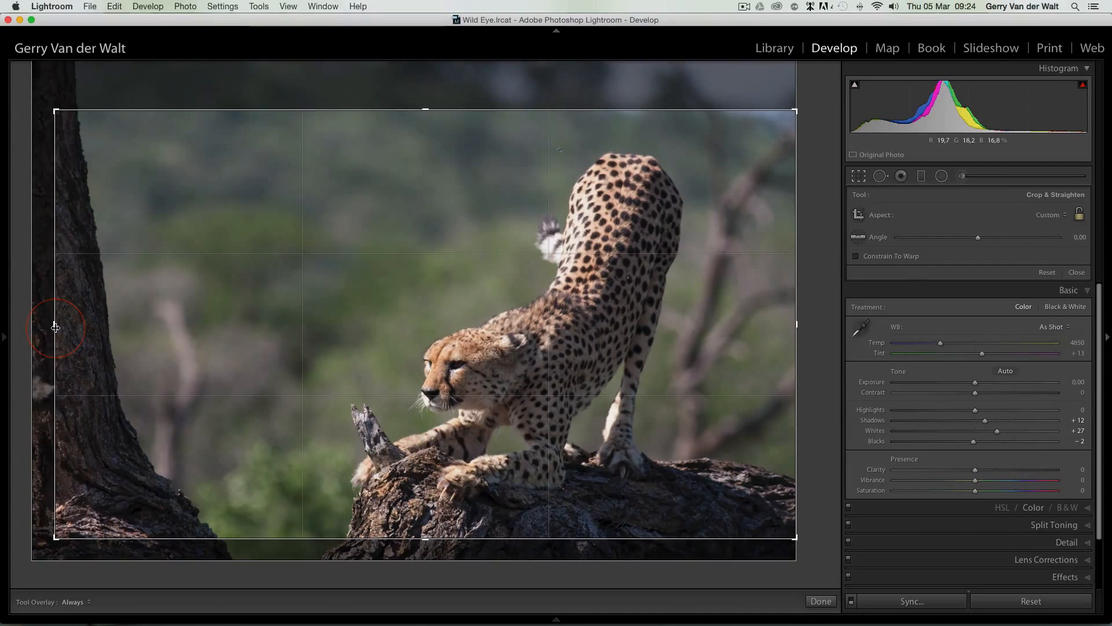
key(Return)
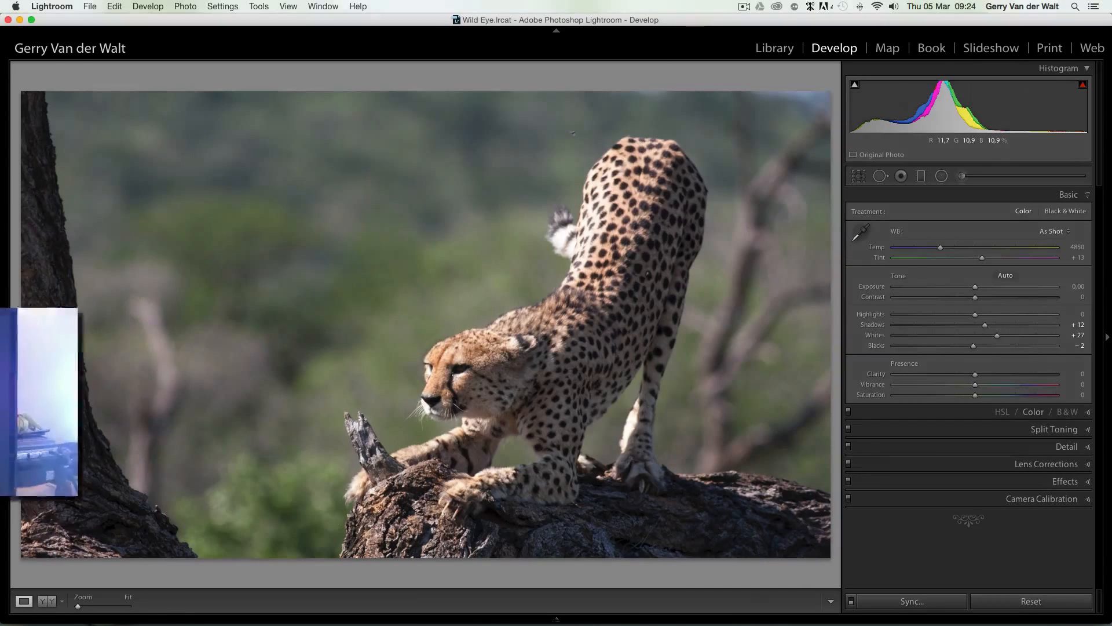